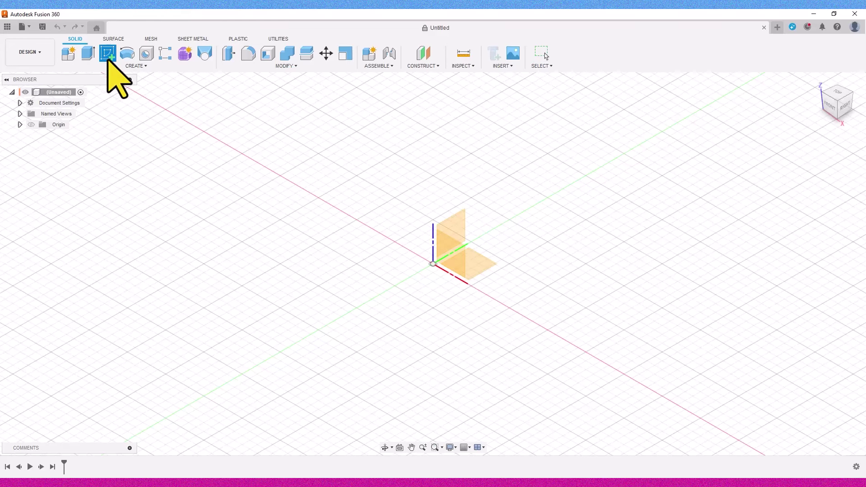
Sketch a centred square and a 50 by 10 mm bar rectangle on the front plane
{"action": "left_click", "coordinate": [448, 246]}
{"action": "left_click", "coordinate": [91, 56]}
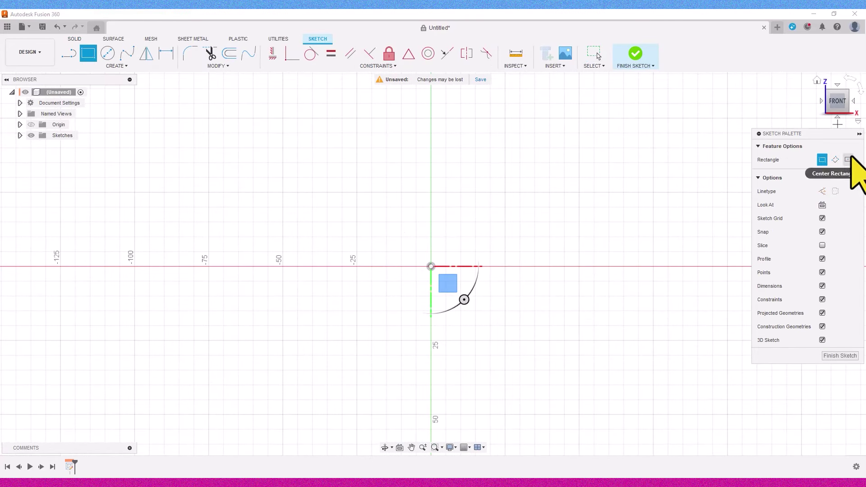
{"action": "left_click", "coordinate": [505, 340]}
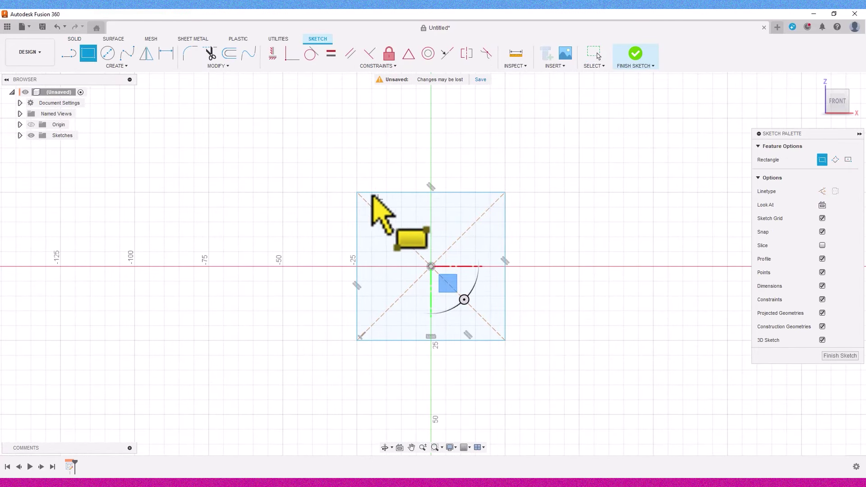
{"action": "left_click", "coordinate": [357, 192]}
{"action": "left_click", "coordinate": [504, 222]}
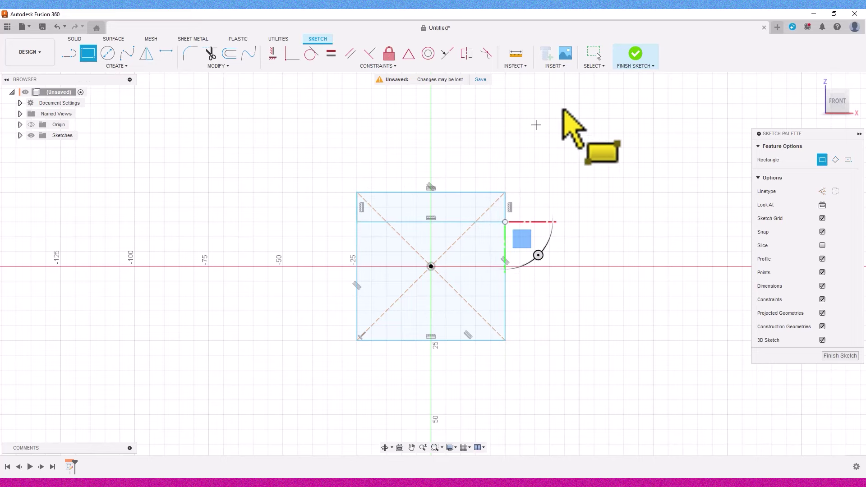
{"action": "left_click", "coordinate": [641, 57]}
{"action": "left_click", "coordinate": [826, 90]}
Extrude the rectangle 6 mm into a solid bar
{"action": "key", "text": "e"}
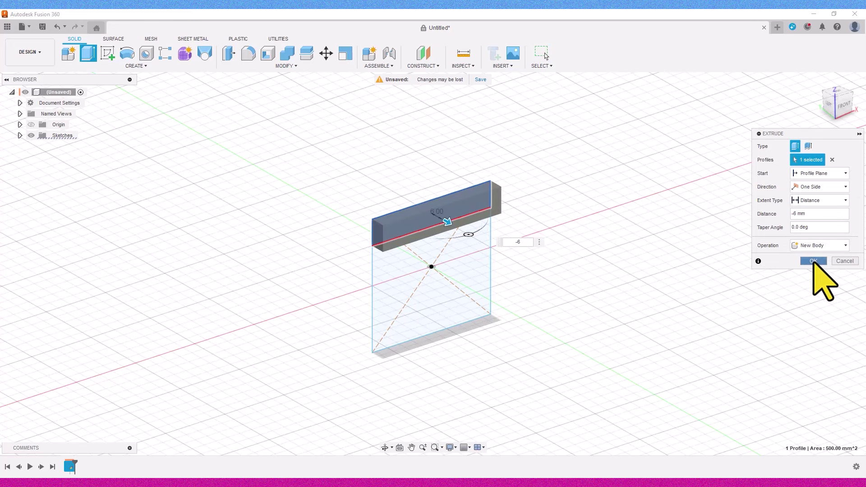
{"action": "left_click", "coordinate": [813, 261]}
{"action": "left_click", "coordinate": [287, 65]}
{"action": "left_click", "coordinate": [277, 100]}
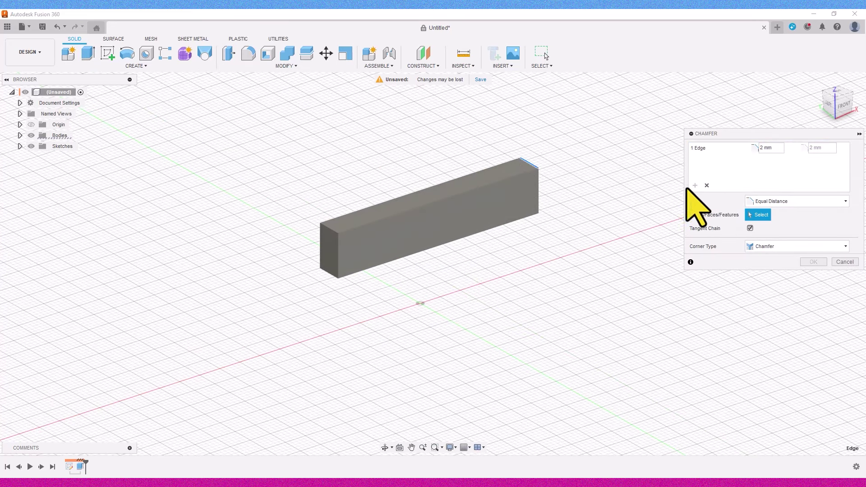
Add a 1.5 mm chamfer to the bar's long edges
{"action": "left_click", "coordinate": [695, 185]}
{"action": "left_click", "coordinate": [537, 189]}
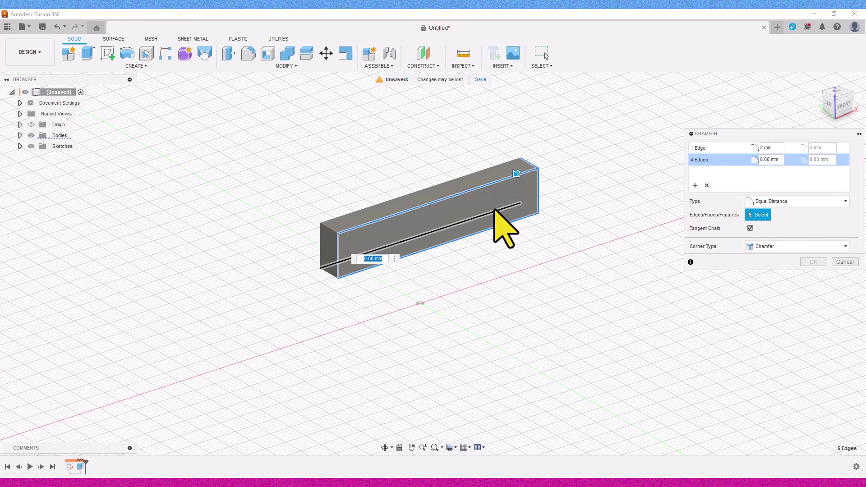
{"action": "type", "text": "1.5"}
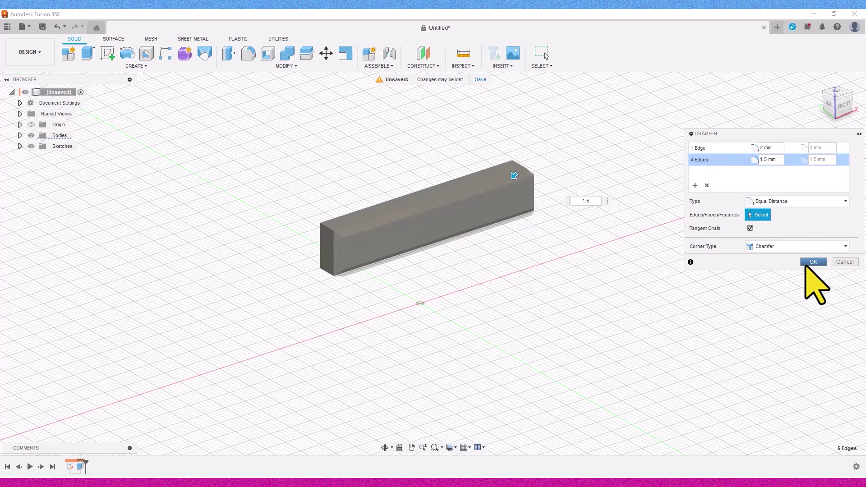
{"action": "left_click", "coordinate": [806, 265]}
{"action": "left_click", "coordinate": [840, 105]}
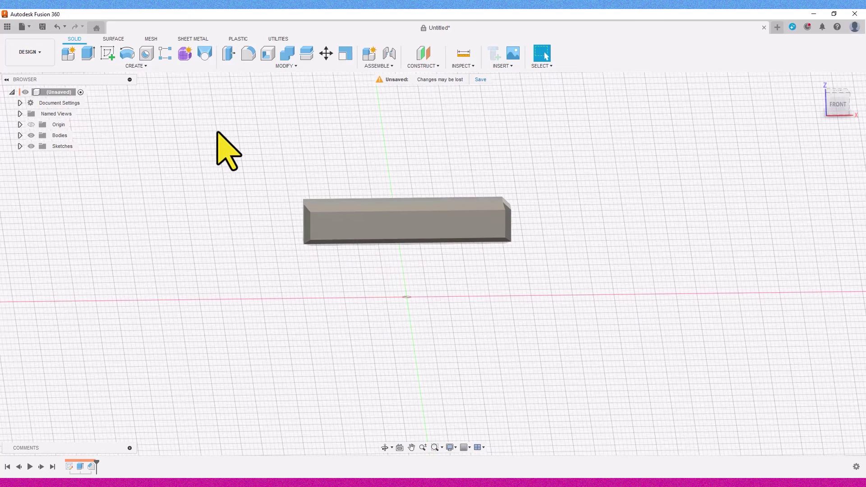
Rectangular-pattern the bar into five planks spaced 40 mm downward
{"action": "left_click", "coordinate": [130, 66]}
{"action": "left_click", "coordinate": [160, 249]}
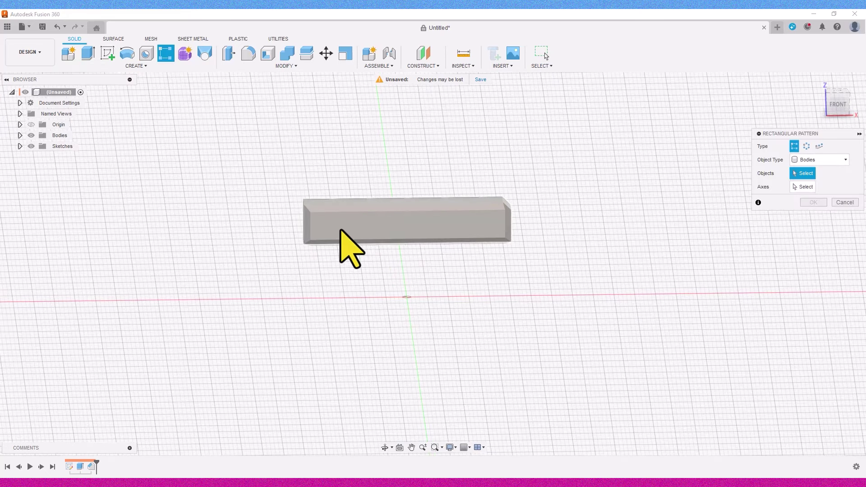
{"action": "left_click", "coordinate": [340, 228]}
{"action": "left_click", "coordinate": [406, 277]}
{"action": "left_click", "coordinate": [835, 98]}
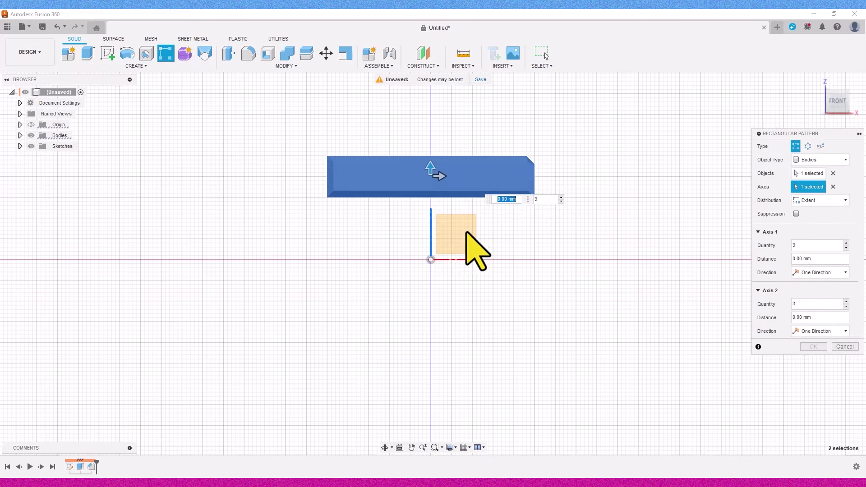
{"action": "left_click_drag", "start_coordinate": [431, 260], "coordinate": [449, 341]}
{"action": "left_click", "coordinate": [560, 363]}
{"action": "left_click", "coordinate": [560, 363]}
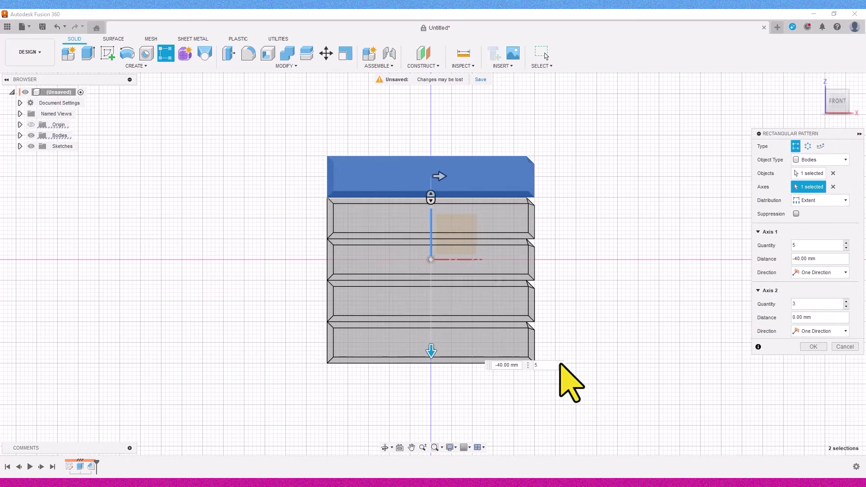
{"action": "left_click", "coordinate": [813, 347]}
{"action": "left_click_drag", "start_coordinate": [834, 116], "coordinate": [843, 115]}
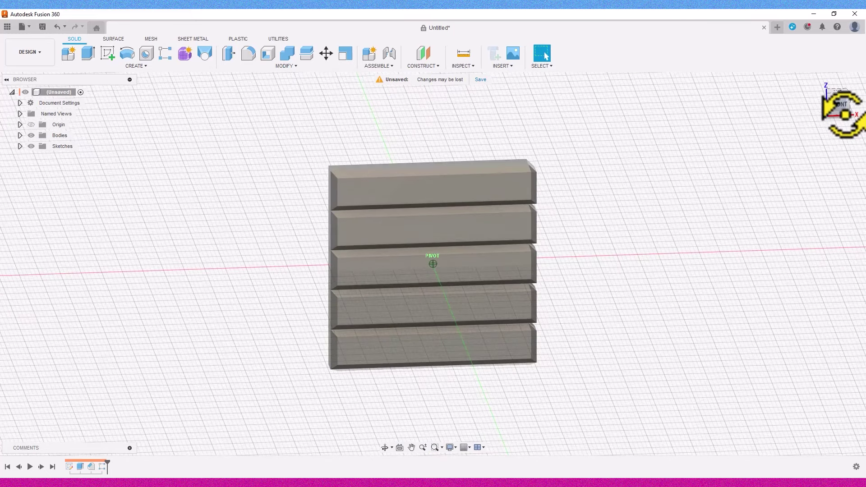
{"action": "left_click", "coordinate": [841, 106]}
Mirror the top, middle and bottom planks, joining the copies to the originals
{"action": "left_click", "coordinate": [136, 66]}
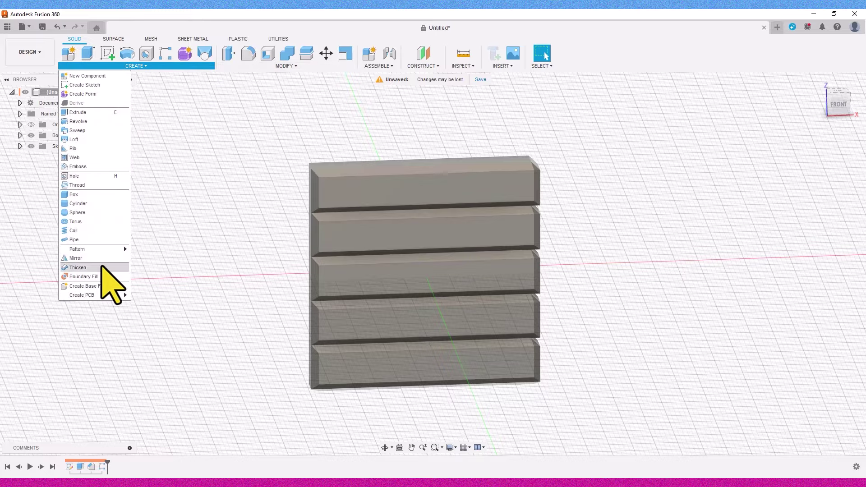
{"action": "left_click", "coordinate": [107, 269]}
{"action": "left_click", "coordinate": [435, 199]}
{"action": "left_click", "coordinate": [455, 271]}
{"action": "left_click", "coordinate": [469, 364]}
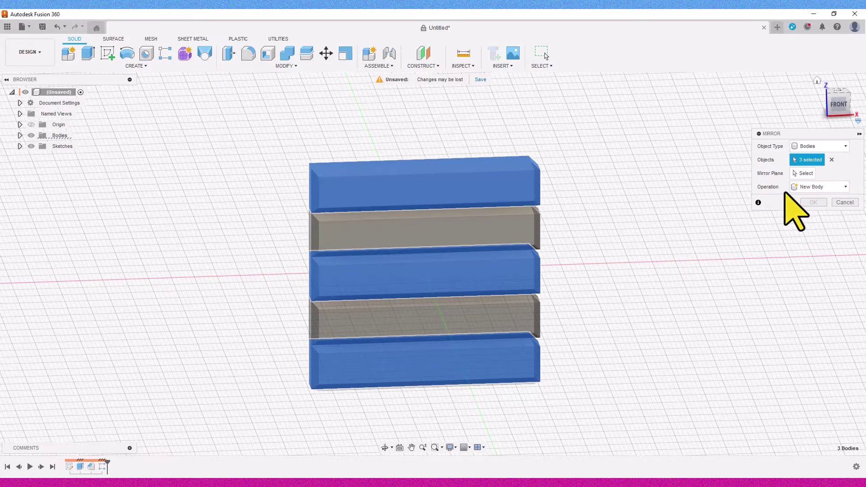
{"action": "left_click", "coordinate": [803, 173]}
{"action": "mouse_move", "coordinate": [839, 105]}
{"action": "left_mouse_down"}
{"action": "mouse_move", "coordinate": [832, 111]}
{"action": "mouse_move", "coordinate": [823, 100]}
{"action": "left_mouse_up"}
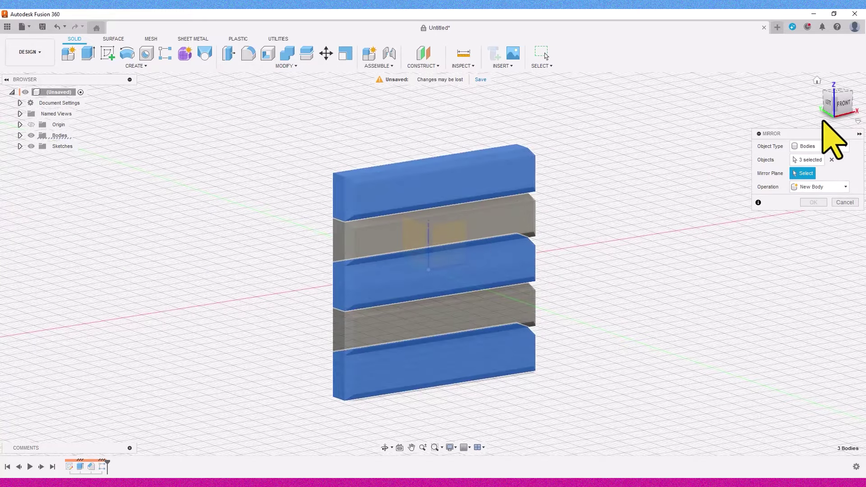
{"action": "left_click", "coordinate": [825, 109]}
{"action": "left_click", "coordinate": [436, 233]}
{"action": "left_click", "coordinate": [829, 105]}
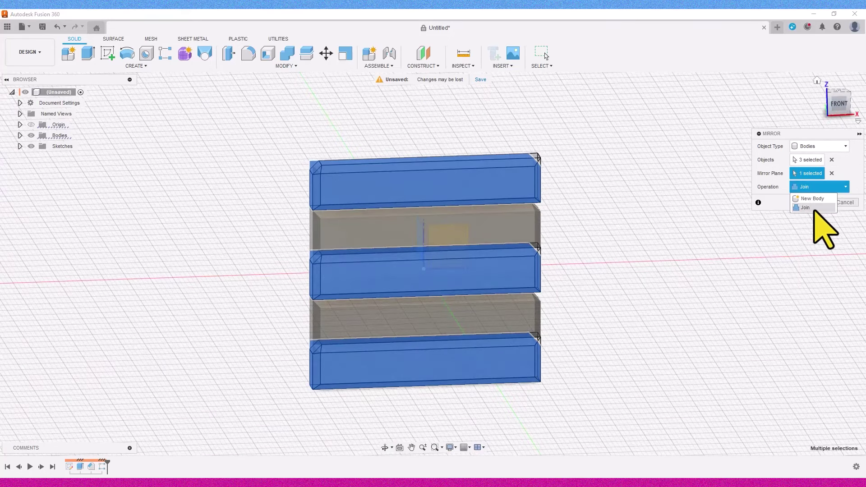
{"action": "left_click", "coordinate": [812, 202]}
Hide Body1, Body3 and Body5 and view the panel from above
{"action": "left_click", "coordinate": [20, 136]}
{"action": "left_click", "coordinate": [40, 157]}
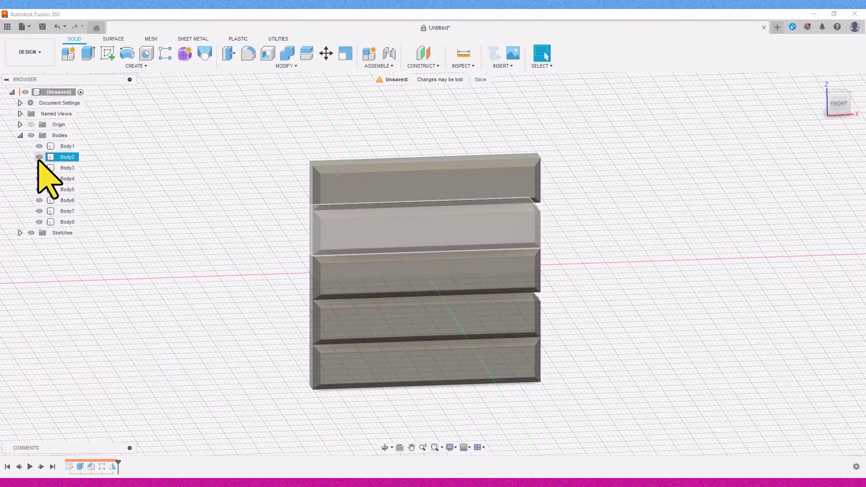
{"action": "left_click", "coordinate": [39, 146]}
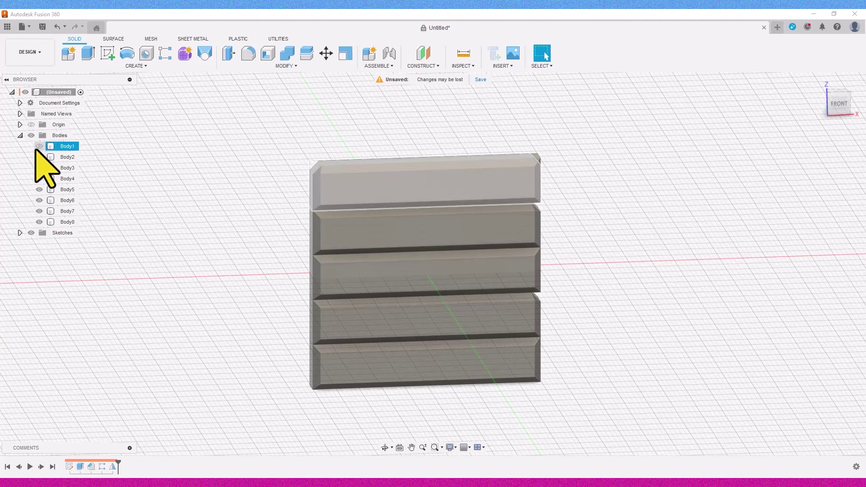
{"action": "left_click", "coordinate": [39, 168]}
{"action": "left_click", "coordinate": [39, 189]}
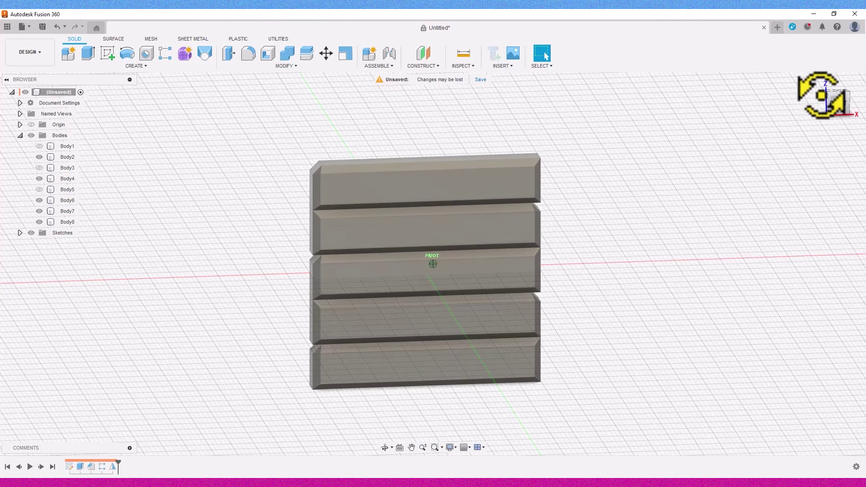
{"action": "middle_click_drag", "start_coordinate": [820, 95], "coordinate": [833, 107], "text": "shift"}
{"action": "left_click", "coordinate": [832, 107]}
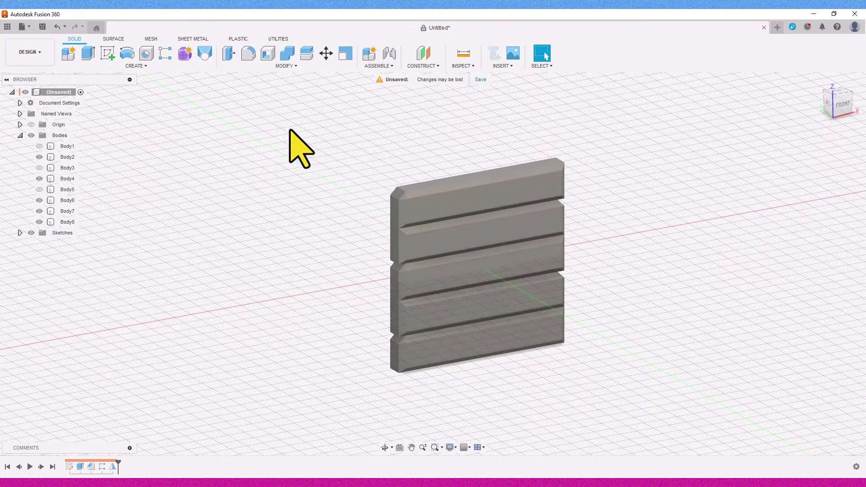
{"action": "middle_click_drag", "start_coordinate": [291, 131], "coordinate": [845, 164], "text": "shift"}
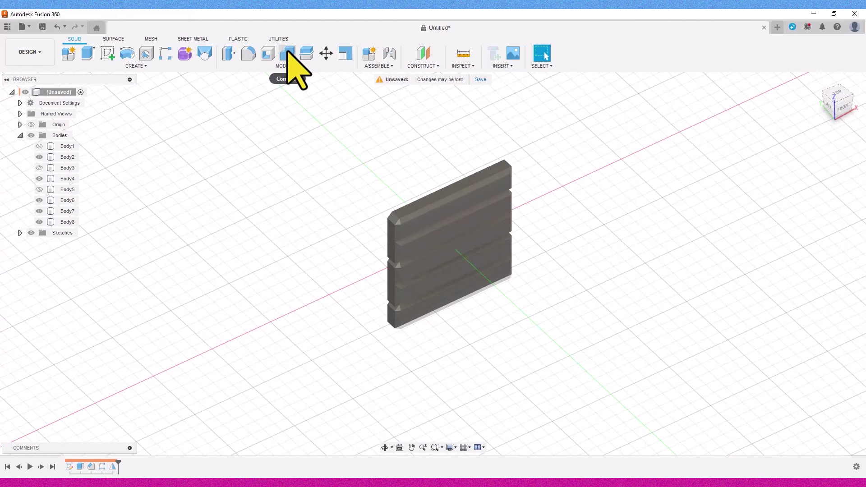
Copy and paste the panel in place as Body9
{"action": "key", "text": "ctrl+c"}
{"action": "key", "text": "ctrl+v"}
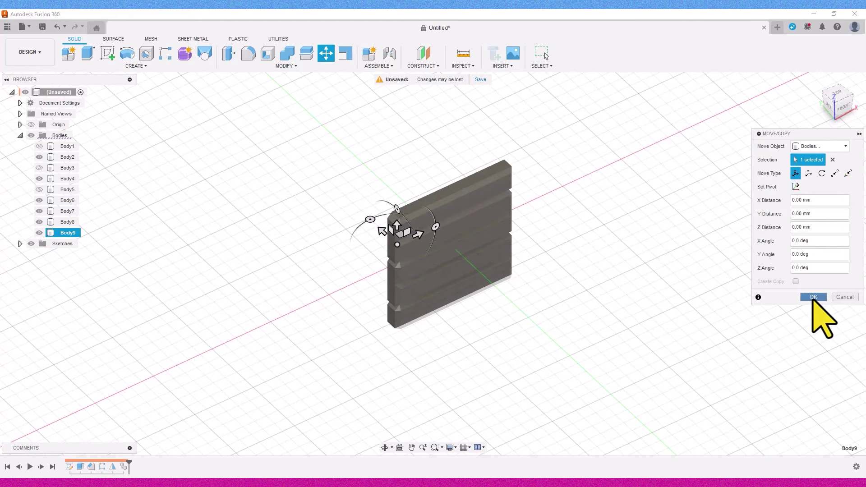
{"action": "left_click", "coordinate": [813, 298]}
Combine the five planks into one body with the top plank as target
{"action": "left_click", "coordinate": [287, 53]}
{"action": "left_click", "coordinate": [426, 212]}
{"action": "left_click", "coordinate": [429, 235]}
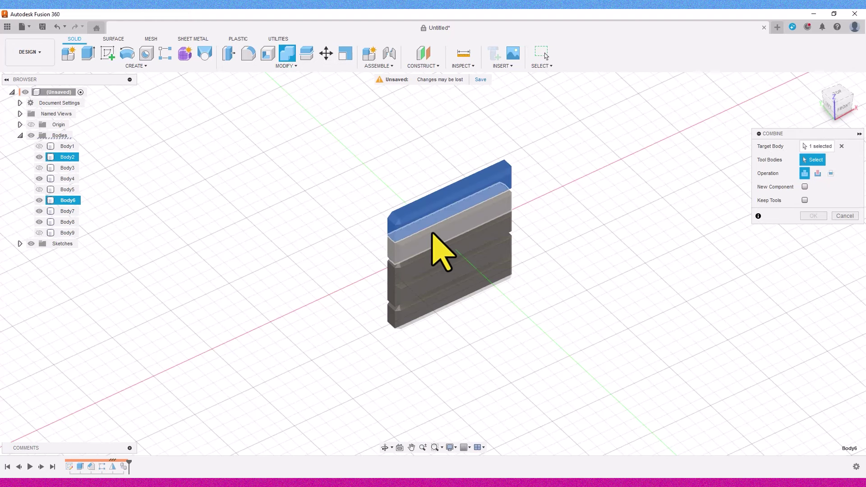
{"action": "left_click", "coordinate": [434, 261]}
{"action": "left_click", "coordinate": [448, 284]}
{"action": "left_click", "coordinate": [451, 309]}
{"action": "left_click", "coordinate": [813, 216]}
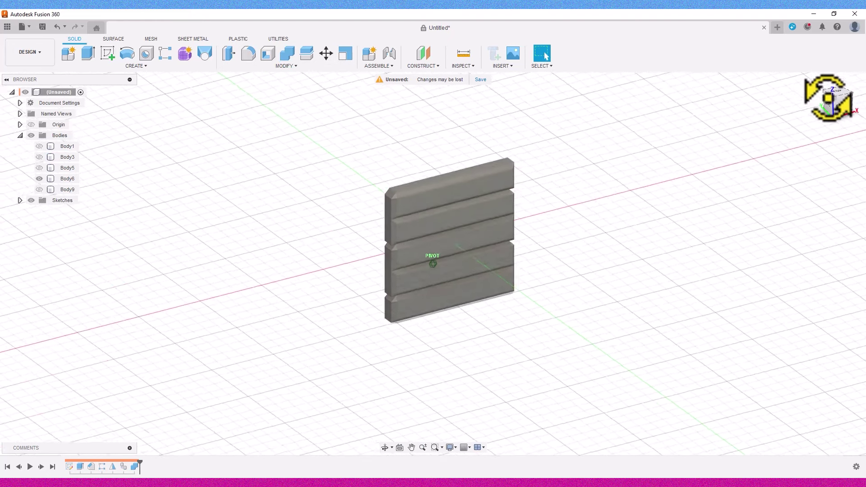
{"action": "left_click_drag", "start_coordinate": [830, 97], "coordinate": [499, 242]}
{"action": "scroll", "coordinate": [499, 242], "scroll_direction": "up", "scroll_amount": 2}
{"action": "scroll", "coordinate": [631, 266], "scroll_direction": "down", "scroll_amount": 2}
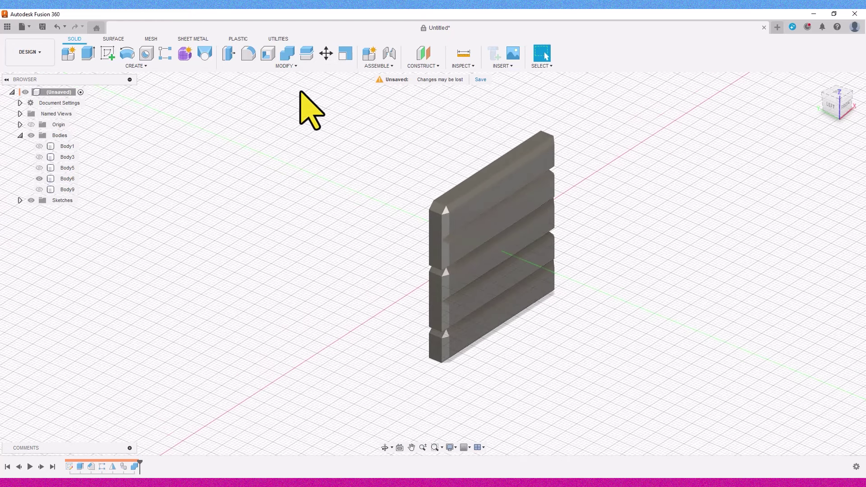
{"action": "left_click", "coordinate": [838, 94]}
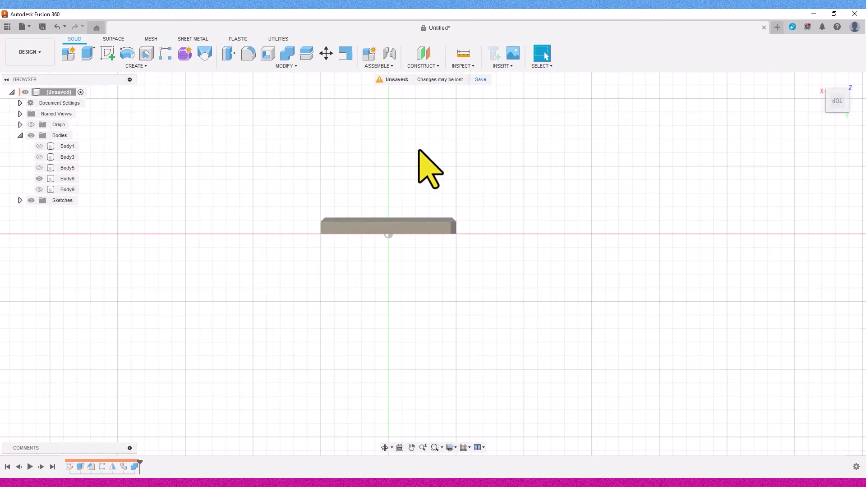
Create a construction plane offset from the base plane
{"action": "left_click", "coordinate": [423, 52]}
{"action": "left_click", "coordinate": [381, 270]}
{"action": "left_click", "coordinate": [853, 117]}
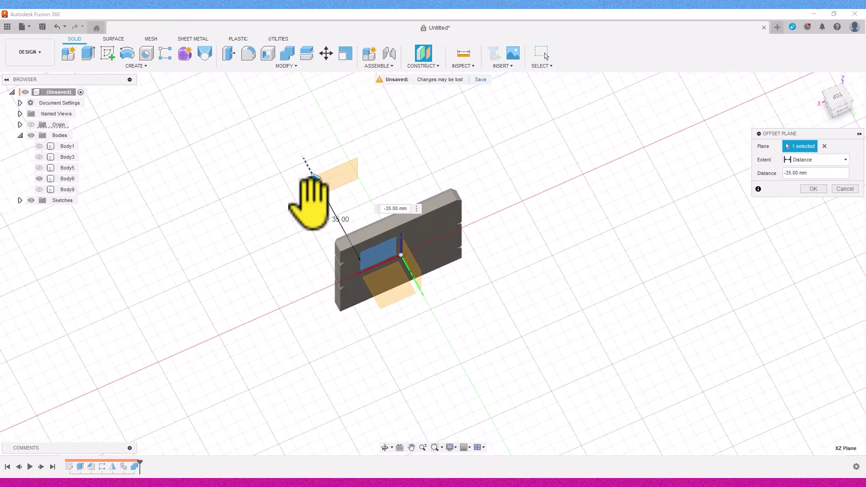
{"action": "key", "text": "Return"}
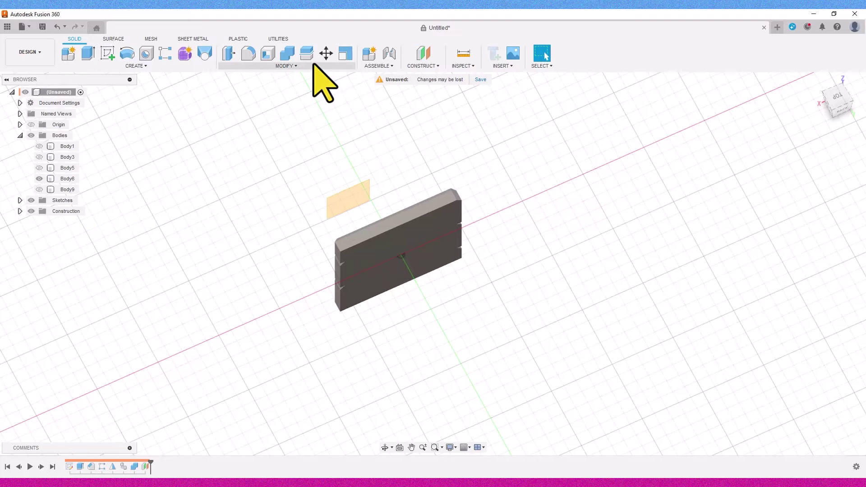
Move the wall panel back 25 mm
{"action": "left_click", "coordinate": [326, 53]}
{"action": "left_click", "coordinate": [419, 266]}
{"action": "middle_click_drag", "start_coordinate": [426, 271], "coordinate": [429, 257], "text": "shift"}
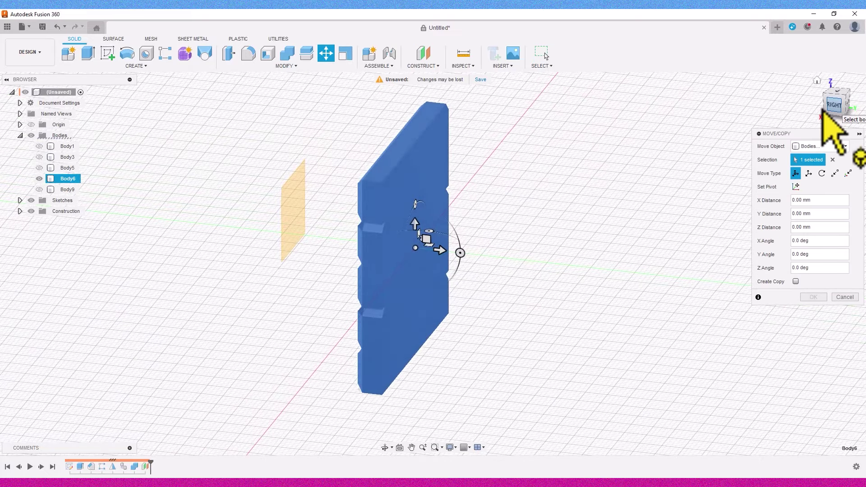
{"action": "left_click", "coordinate": [825, 112]}
{"action": "left_click_drag", "start_coordinate": [448, 234], "coordinate": [435, 246]}
{"action": "middle_click_drag", "start_coordinate": [436, 245], "coordinate": [323, 212], "text": "shift"}
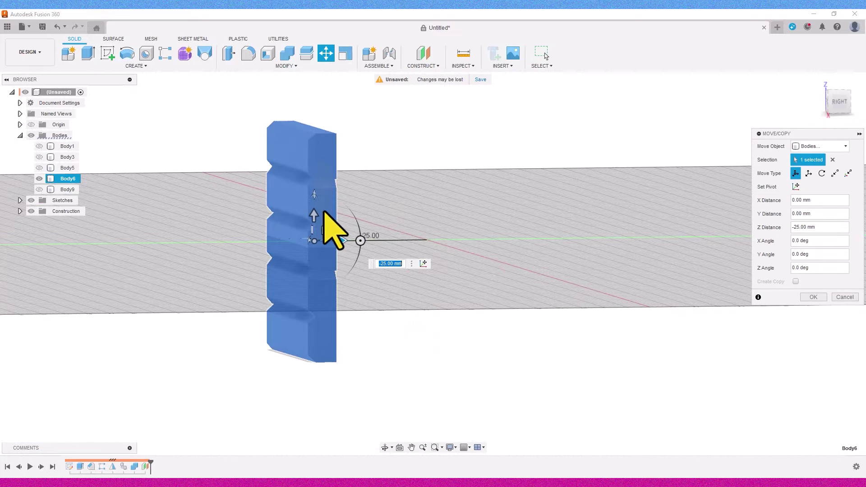
{"action": "left_click", "coordinate": [811, 298]}
{"action": "left_click", "coordinate": [835, 96]}
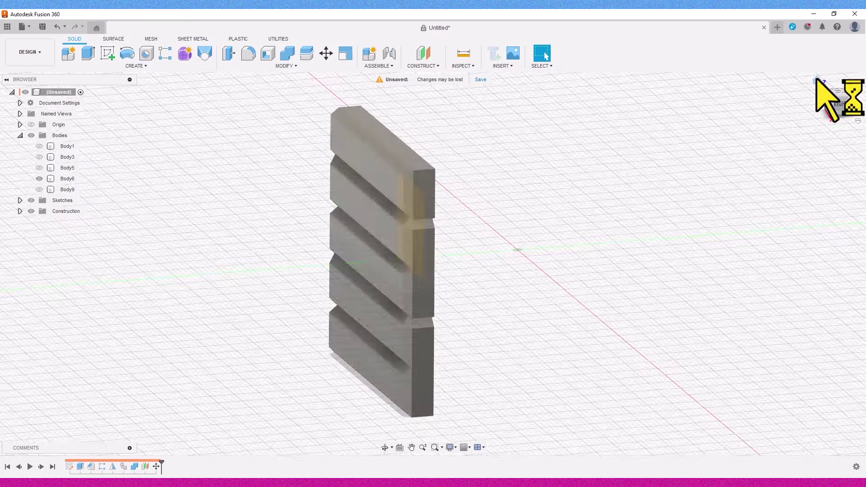
Circular-pattern the wall around the axis into four walls forming a square box
{"action": "left_click", "coordinate": [65, 66]}
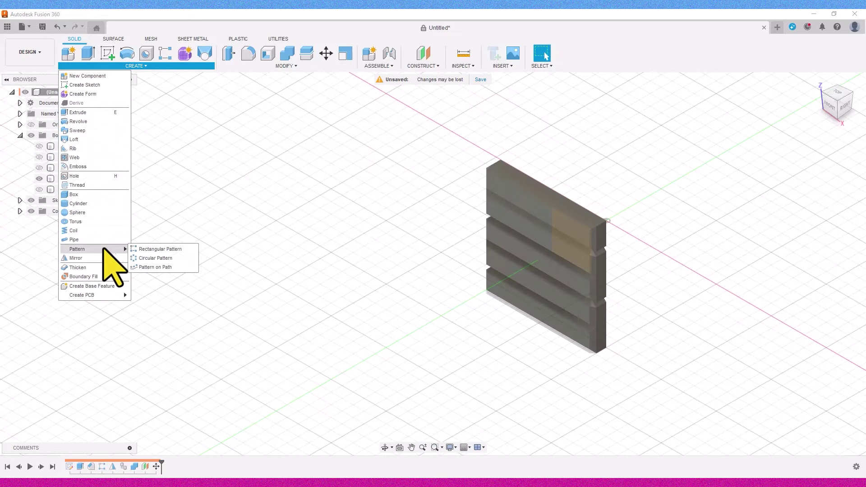
{"action": "left_click", "coordinate": [156, 258]}
{"action": "left_click", "coordinate": [606, 205]}
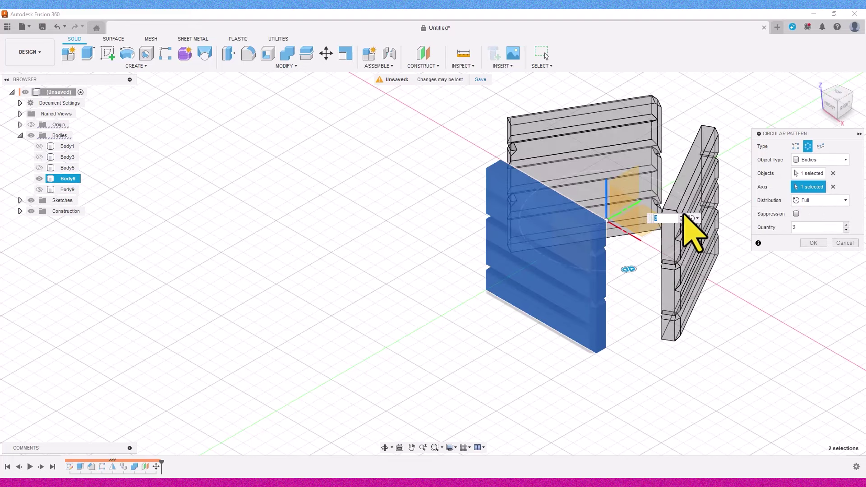
{"action": "left_click", "coordinate": [813, 241]}
{"action": "left_click", "coordinate": [836, 95]}
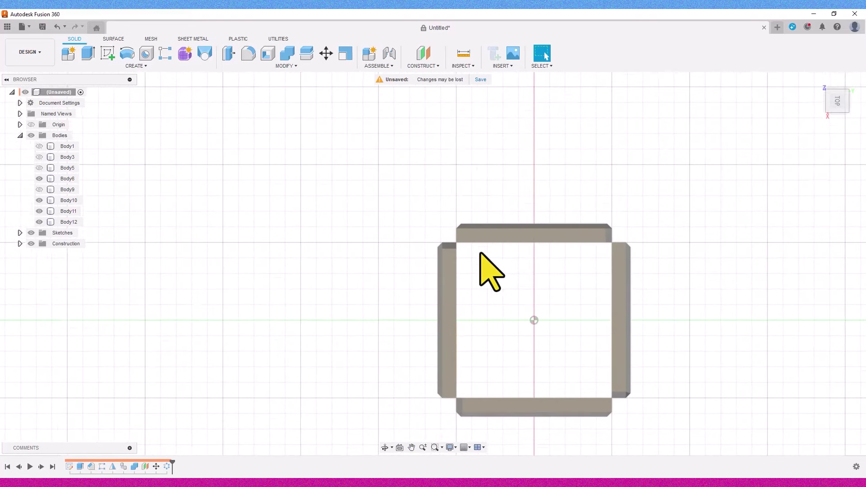
Start a new sketch on a wall's top face
{"action": "left_click", "coordinate": [107, 53]}
{"action": "left_click", "coordinate": [445, 248]}
{"action": "middle_click_drag", "start_coordinate": [445, 248], "coordinate": [368, 238]}
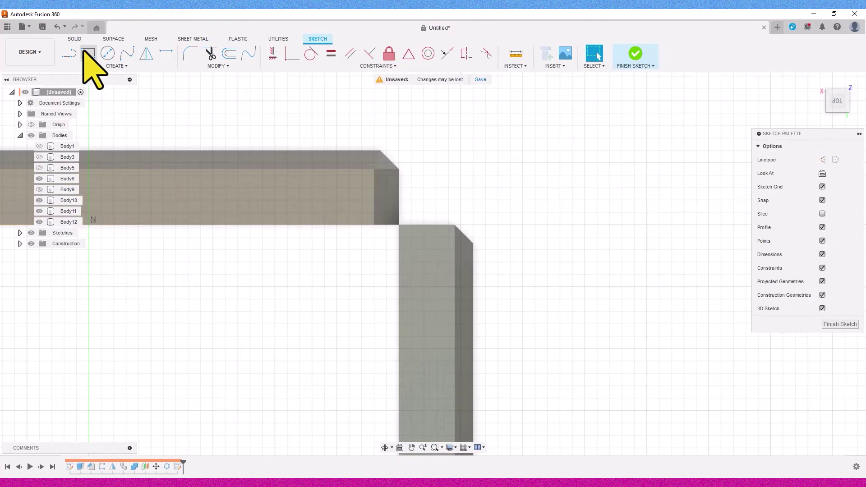
Draw an 8 by 8 mm square at the wall corner and finish the sketch
{"action": "left_click", "coordinate": [87, 53]}
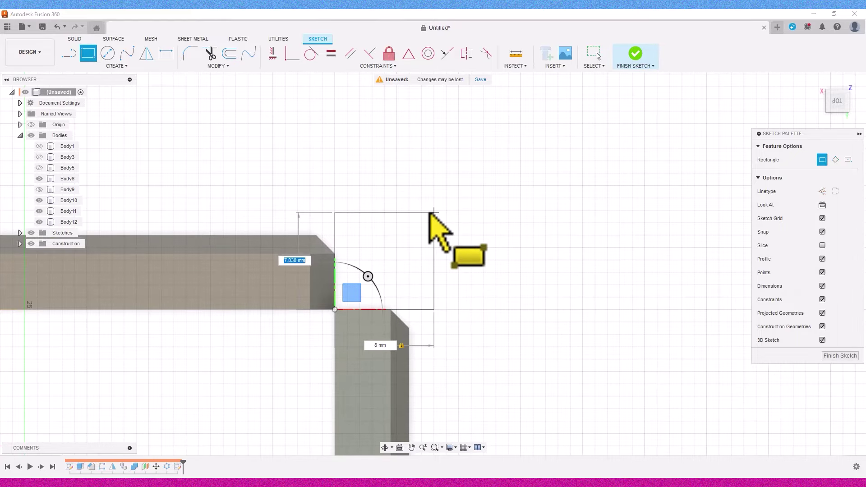
{"action": "type", "text": "8"}
{"action": "key", "text": "Return"}
{"action": "key", "text": "Escape"}
{"action": "left_click", "coordinate": [635, 55]}
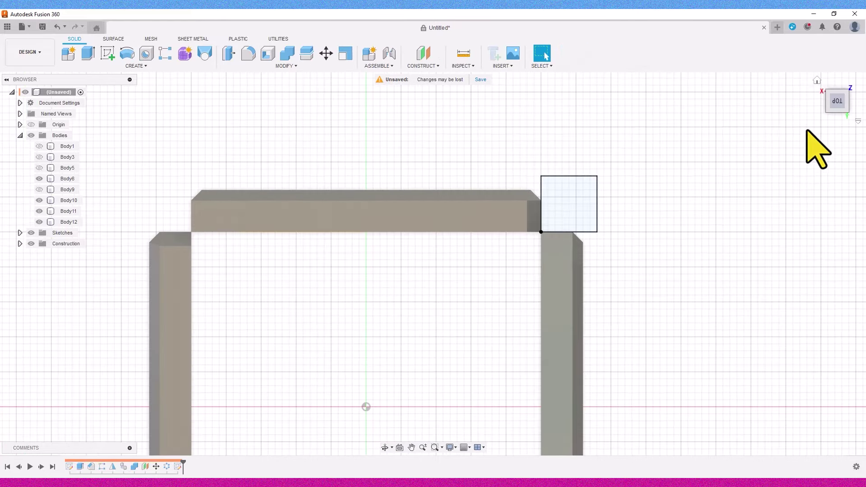
Extrude the square 50 mm downward into a corner post
{"action": "type", "text": "e"}
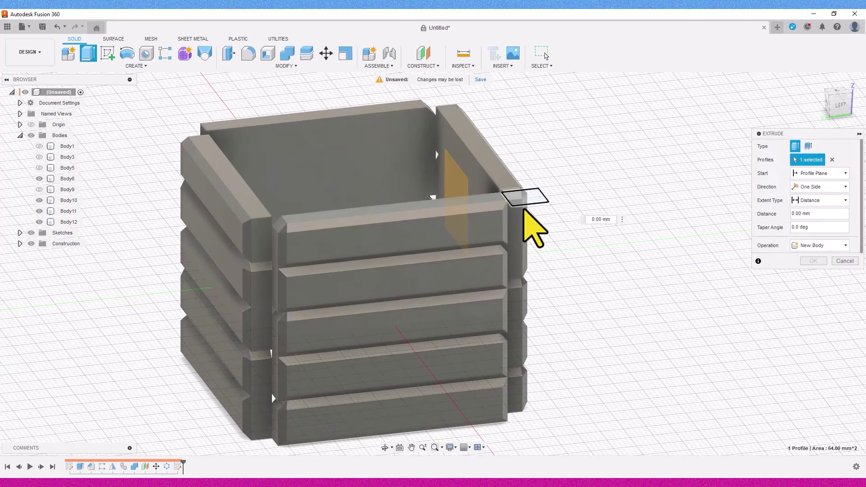
{"action": "type", "text": "-50"}
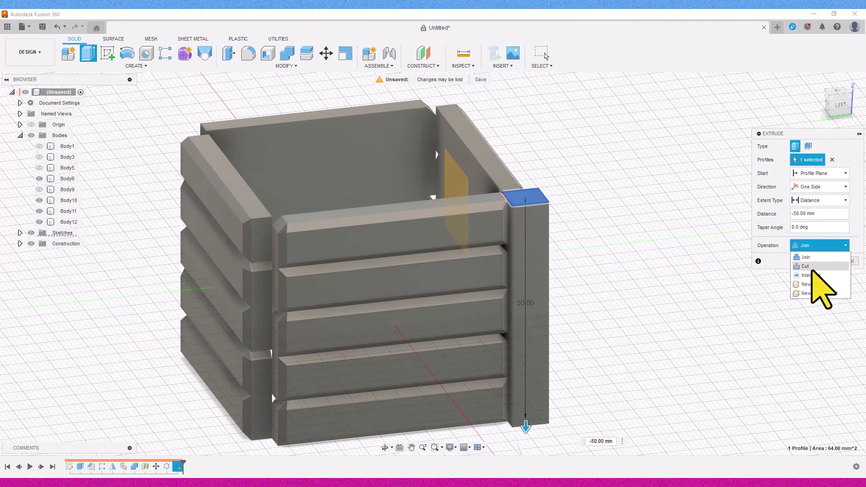
{"action": "left_click", "coordinate": [813, 261]}
{"action": "mouse_move", "coordinate": [724, 216]}
{"action": "middle_mouse_down", "text": "shift"}
{"action": "mouse_move", "coordinate": [812, 96]}
{"action": "mouse_move", "coordinate": [504, 276]}
{"action": "middle_mouse_up", "text": "shift"}
{"action": "left_click", "coordinate": [259, 68]}
{"action": "left_click", "coordinate": [254, 95]}
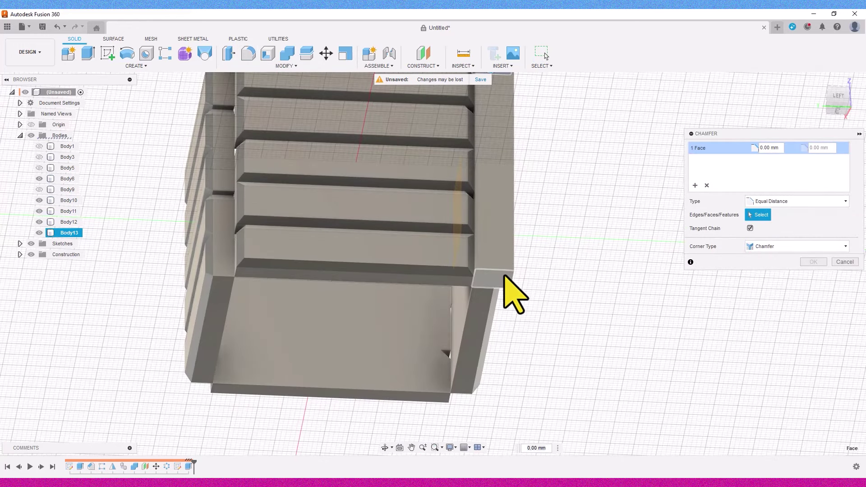
Chamfer the corner post's side faces by 2 mm
{"action": "left_click_drag", "start_coordinate": [838, 95], "coordinate": [820, 135]}
{"action": "scroll", "coordinate": [507, 270], "scroll_direction": "up", "scroll_amount": 5}
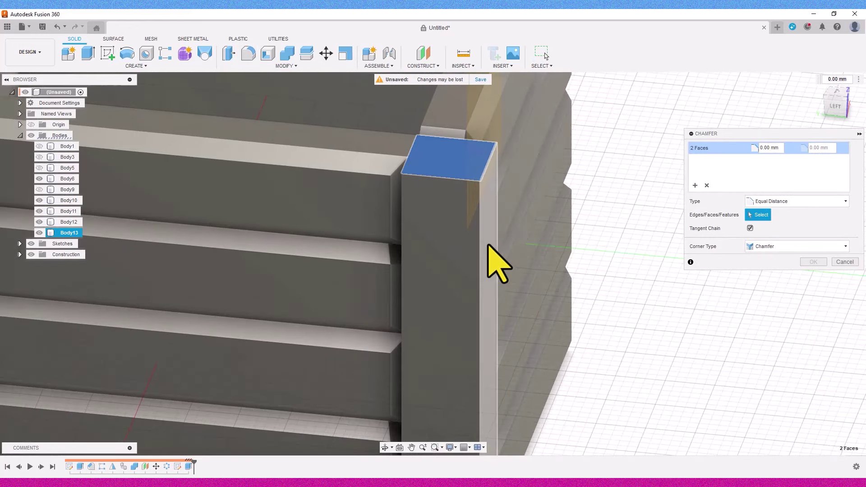
{"action": "left_click", "coordinate": [488, 246]}
{"action": "left_click", "coordinate": [453, 254]}
{"action": "type", "text": "2"}
{"action": "scroll", "coordinate": [531, 261], "scroll_direction": "down", "scroll_amount": 5}
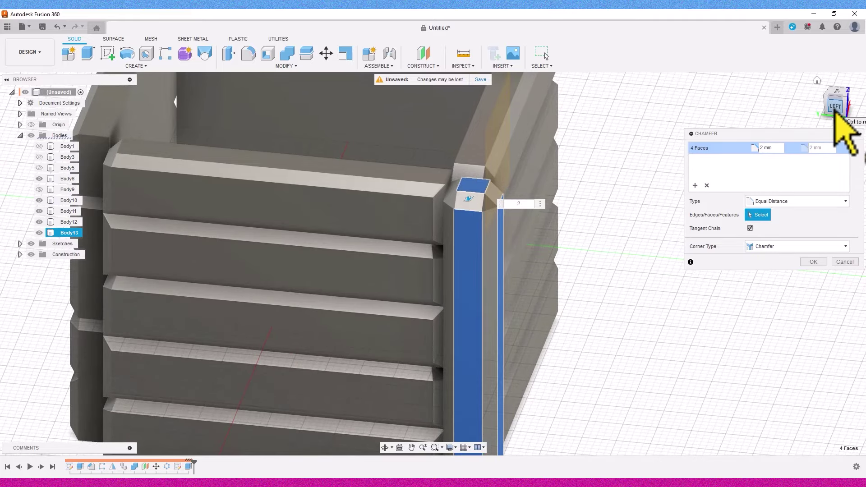
{"action": "left_click", "coordinate": [839, 108]}
{"action": "middle_click_drag", "start_coordinate": [624, 203], "coordinate": [631, 316], "text": "shift"}
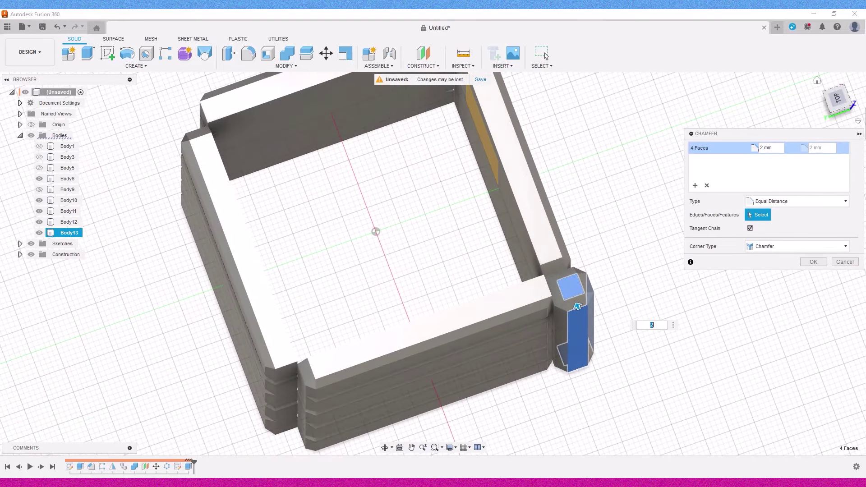
{"action": "left_click", "coordinate": [812, 262]}
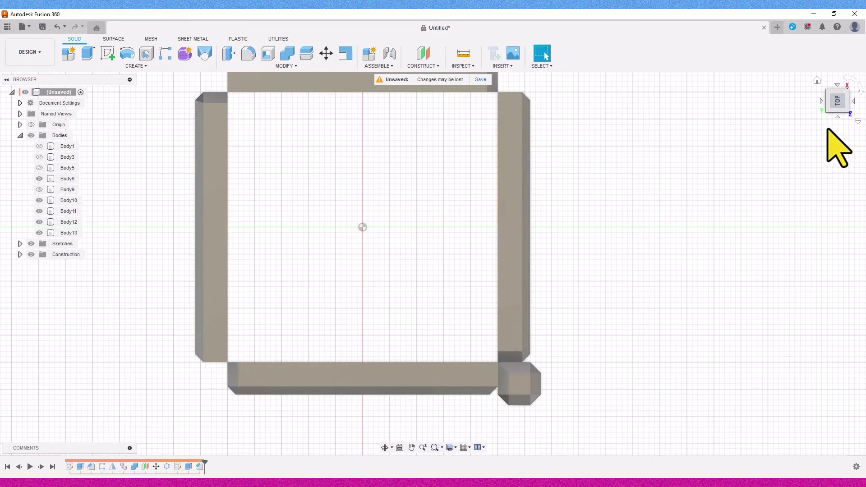
Circular-pattern the chamfered post around the central axis into four corner posts
{"action": "left_click", "coordinate": [828, 119]}
{"action": "left_click", "coordinate": [136, 66]}
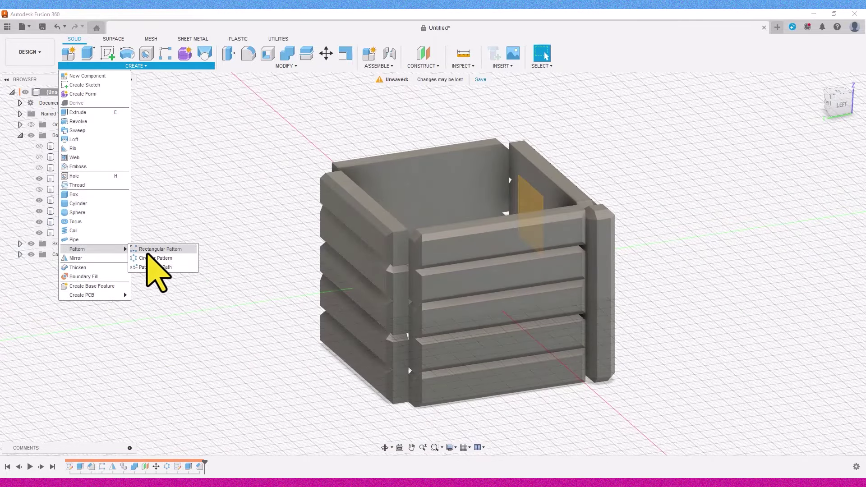
{"action": "left_click", "coordinate": [155, 258]}
{"action": "left_click", "coordinate": [600, 270]}
{"action": "left_click_drag", "start_coordinate": [838, 100], "coordinate": [850, 167]}
{"action": "left_click", "coordinate": [459, 252]}
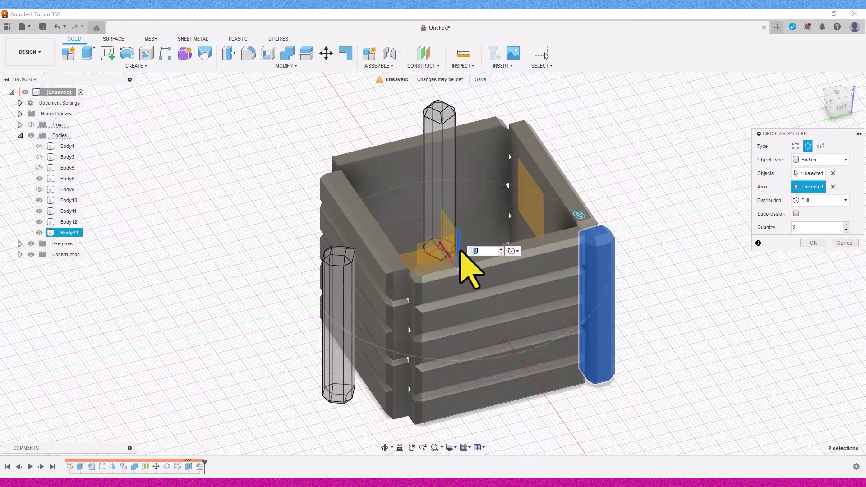
{"action": "type", "text": "4"}
{"action": "key", "text": "Return"}
{"action": "middle_click_drag", "start_coordinate": [729, 271], "coordinate": [833, 87], "text": "shift"}
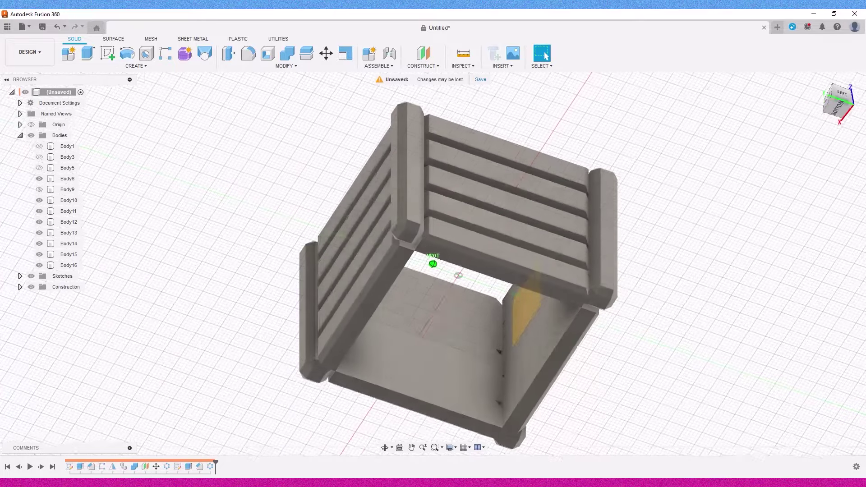
{"action": "left_click", "coordinate": [837, 108]}
Sketch a centre rectangle on the crate's underside reaching out to the post corner
{"action": "left_click", "coordinate": [128, 55]}
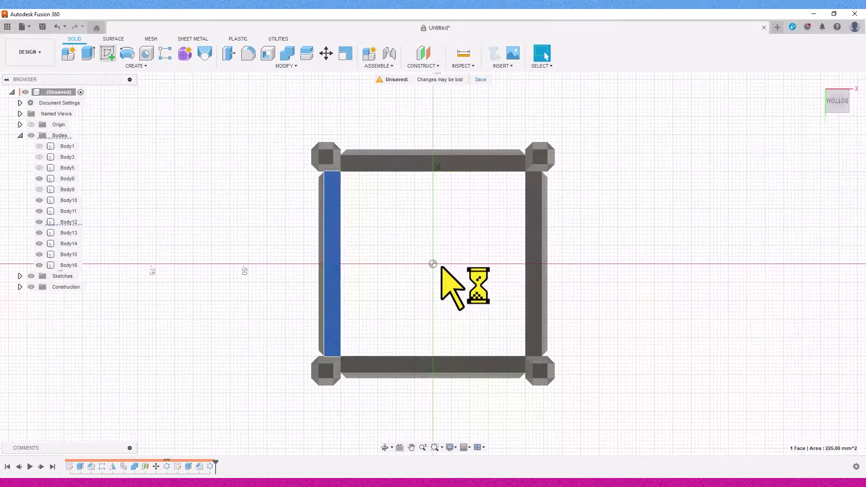
{"action": "left_click", "coordinate": [88, 54]}
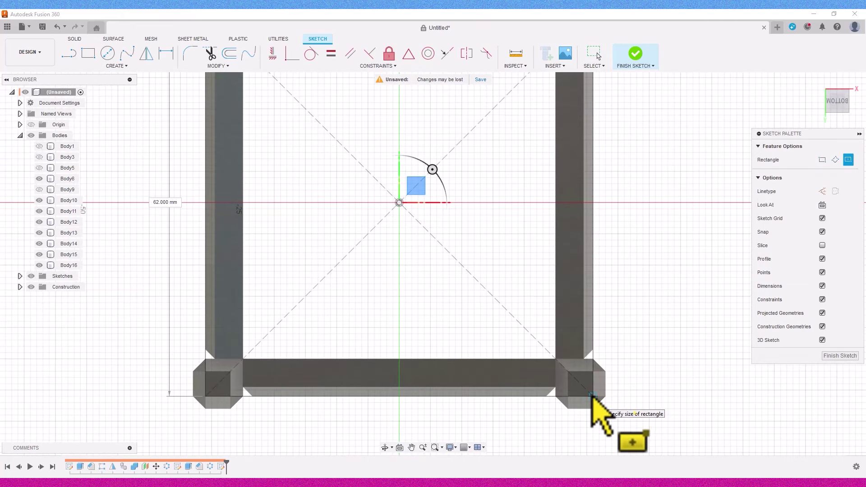
{"action": "left_click", "coordinate": [592, 395]}
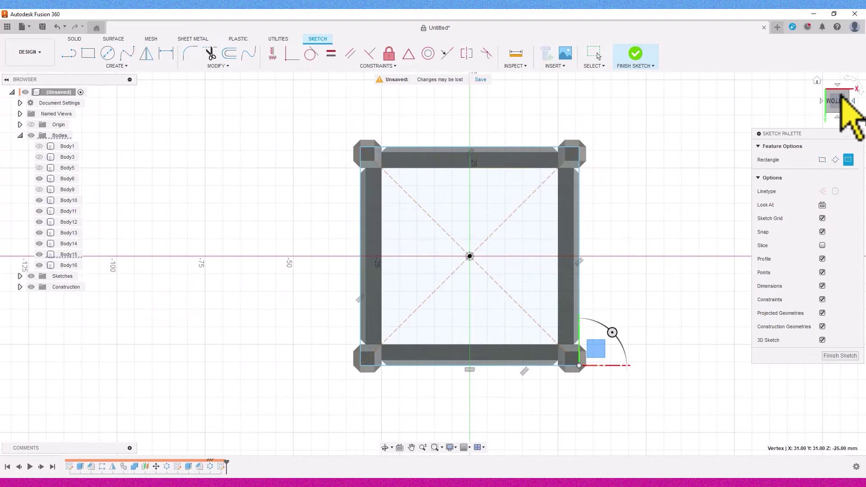
{"action": "left_click", "coordinate": [846, 93]}
Extrude the base rectangle and strip profiles 5 mm down, joined to the crate body
{"action": "left_click", "coordinate": [635, 54]}
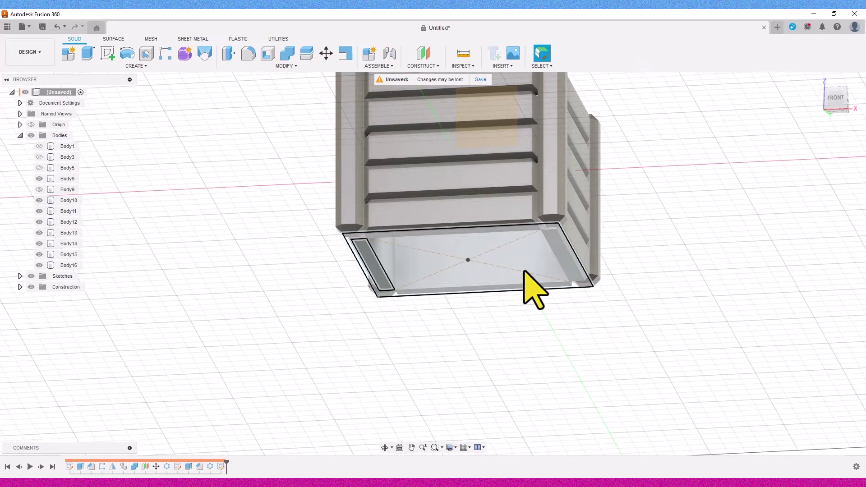
{"action": "key", "text": "e"}
{"action": "left_click", "coordinate": [501, 270]}
{"action": "left_click", "coordinate": [383, 244]}
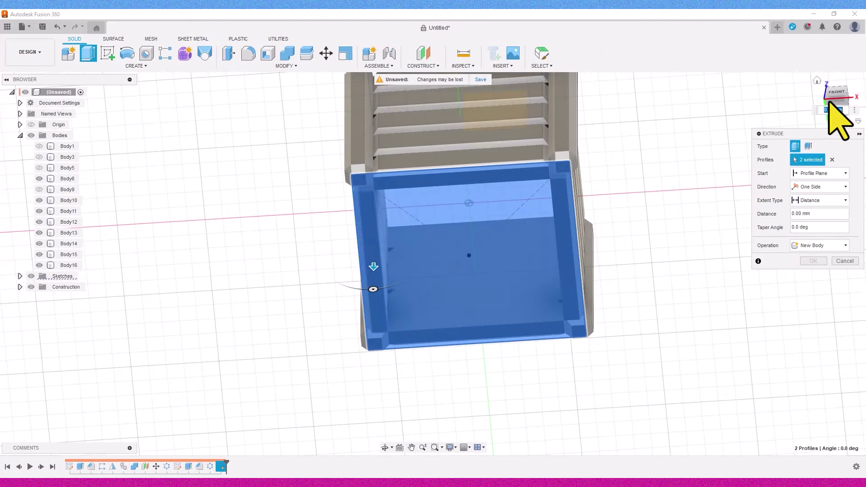
{"action": "left_click", "coordinate": [839, 104]}
{"action": "left_click", "coordinate": [835, 96]}
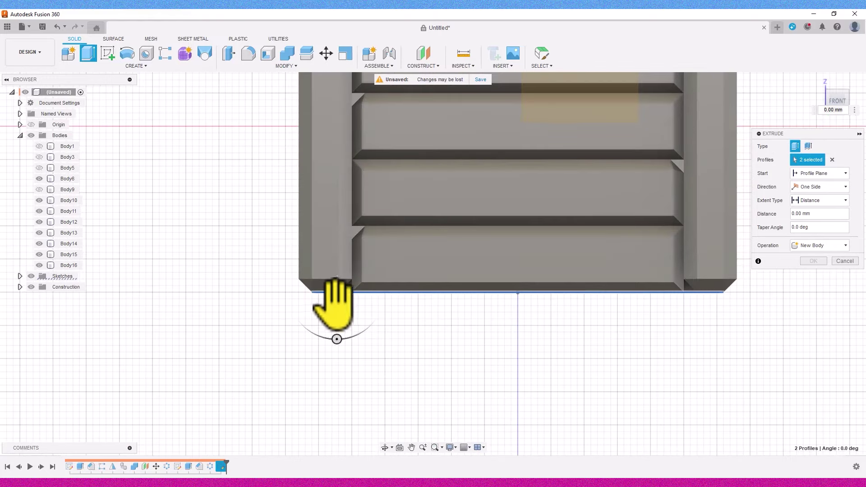
{"action": "left_click_drag", "start_coordinate": [339, 299], "coordinate": [350, 239]}
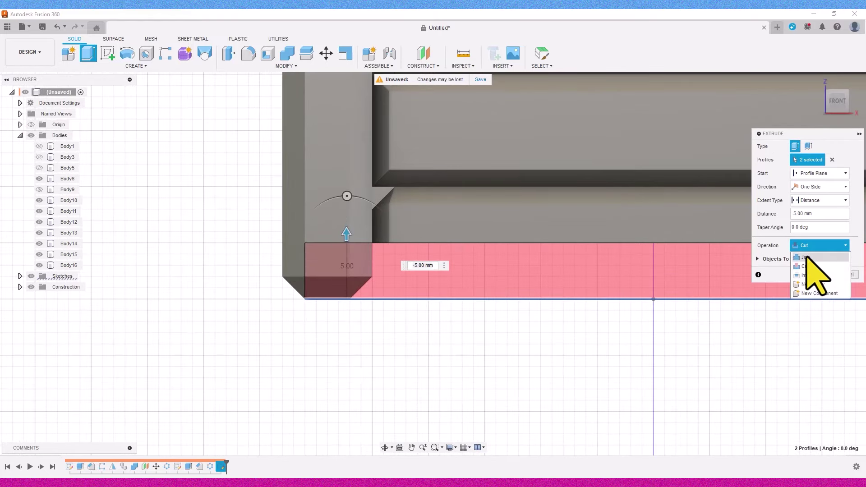
{"action": "left_click", "coordinate": [806, 257]}
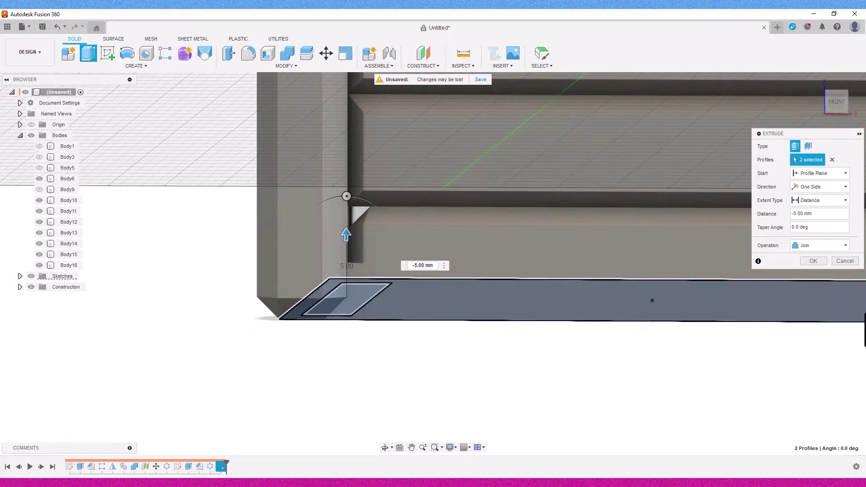
{"action": "key", "text": "Return"}
{"action": "middle_click_drag", "start_coordinate": [853, 144], "coordinate": [843, 113], "text": "shift"}
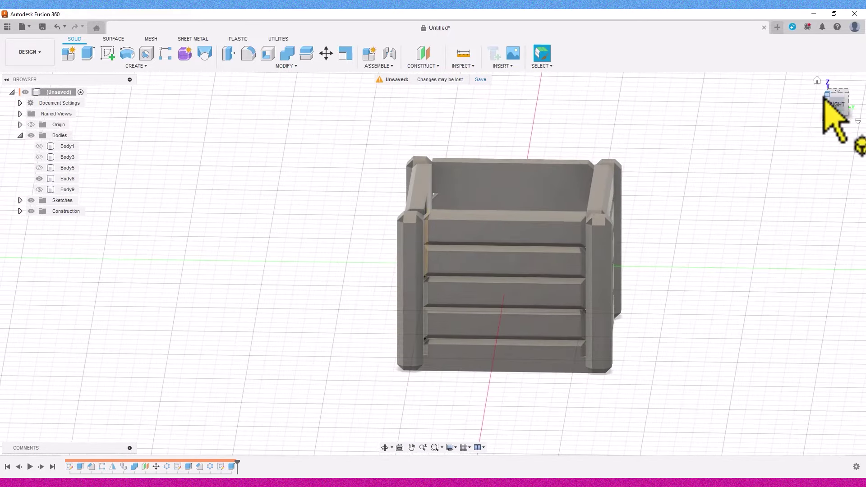
Start moving bar Body9, hiding crate Body6 to isolate the bar
{"action": "mouse_move", "coordinate": [835, 107]}
{"action": "middle_mouse_down", "text": "shift"}
{"action": "mouse_move", "coordinate": [835, 95]}
{"action": "mouse_move", "coordinate": [638, 367]}
{"action": "middle_mouse_up", "text": "shift"}
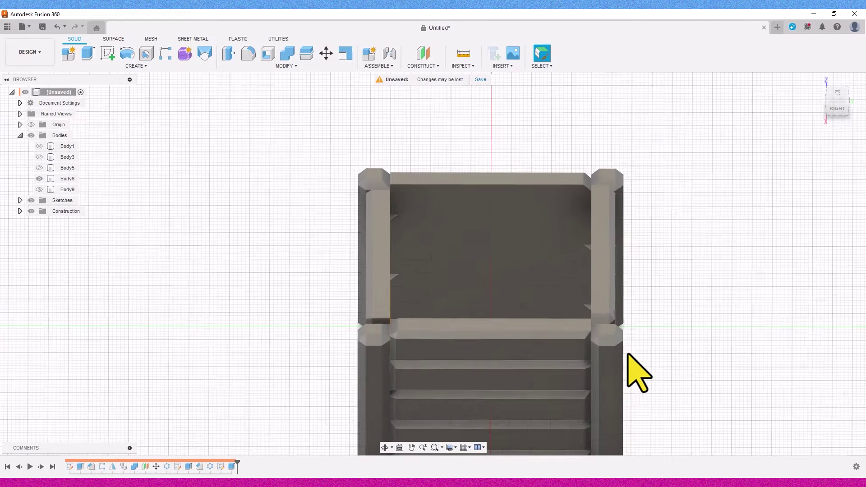
{"action": "key", "text": "Escape"}
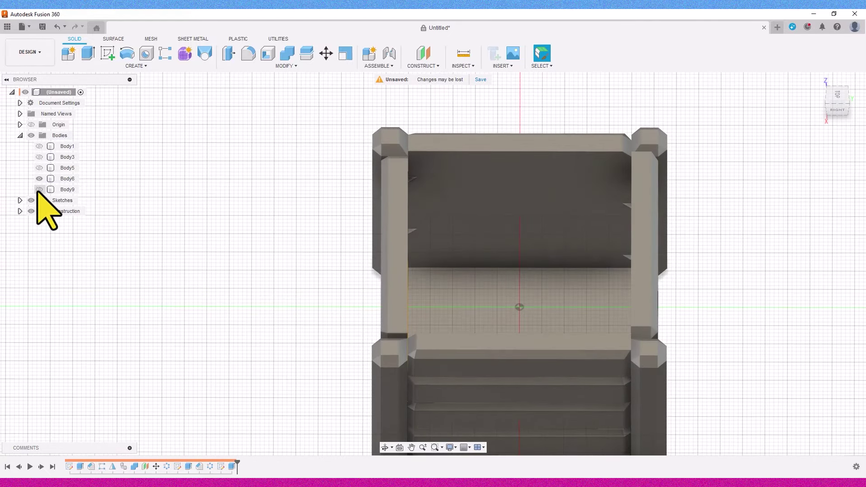
{"action": "key", "text": "m"}
{"action": "left_click", "coordinate": [508, 244]}
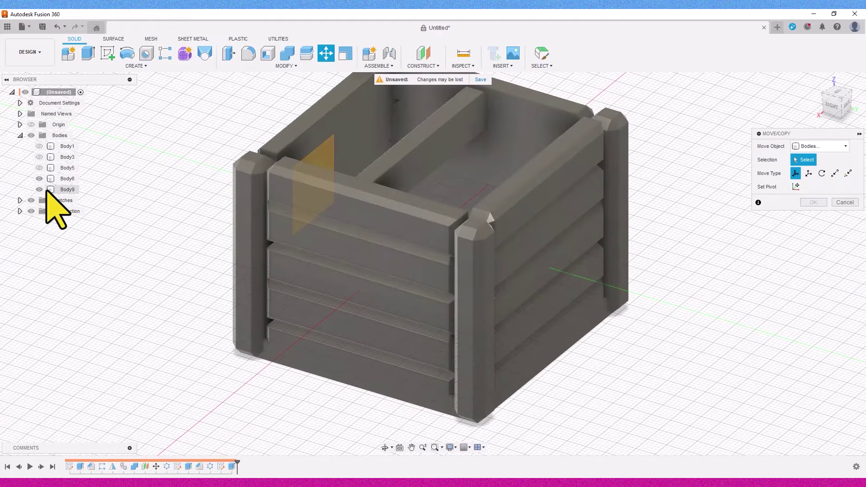
{"action": "left_click", "coordinate": [39, 178]}
{"action": "left_click", "coordinate": [850, 73]}
{"action": "left_click", "coordinate": [469, 194]}
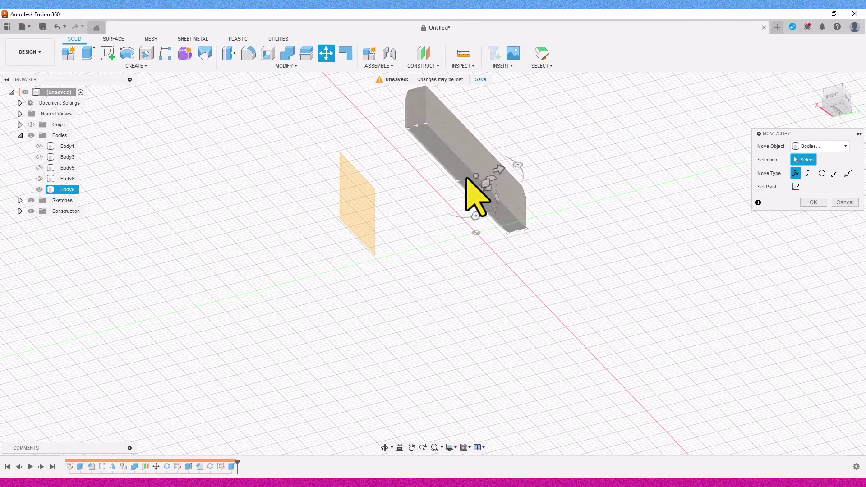
Re-show the crate and set the bar's vertical position against the side view
{"action": "left_click", "coordinate": [837, 113]}
{"action": "scroll", "coordinate": [541, 198], "scroll_direction": "up", "scroll_amount": 3}
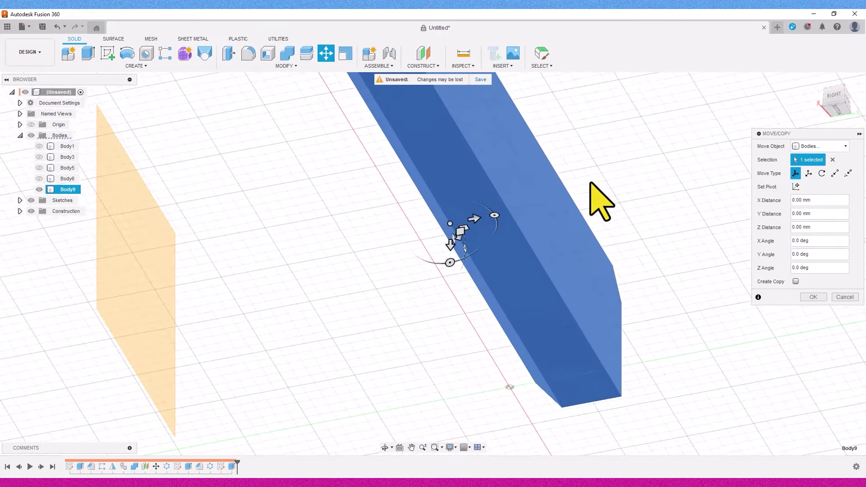
{"action": "left_click", "coordinate": [833, 95]}
{"action": "left_click", "coordinate": [40, 179]}
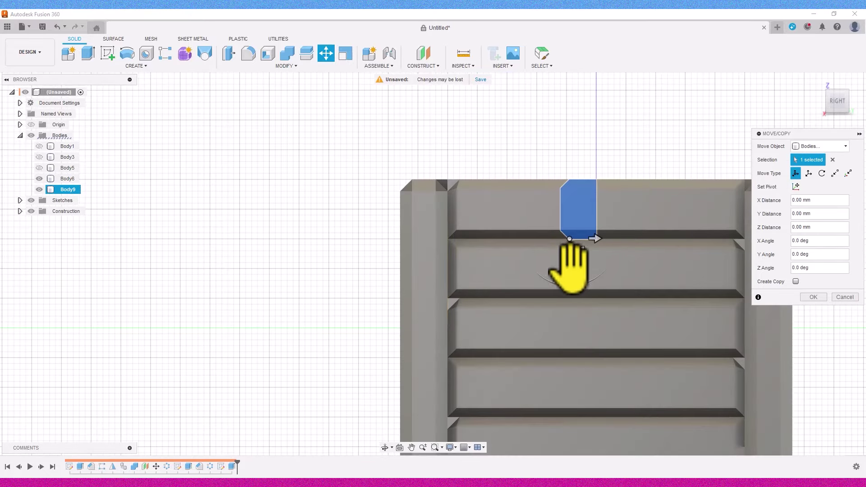
{"action": "left_click", "coordinate": [837, 112]}
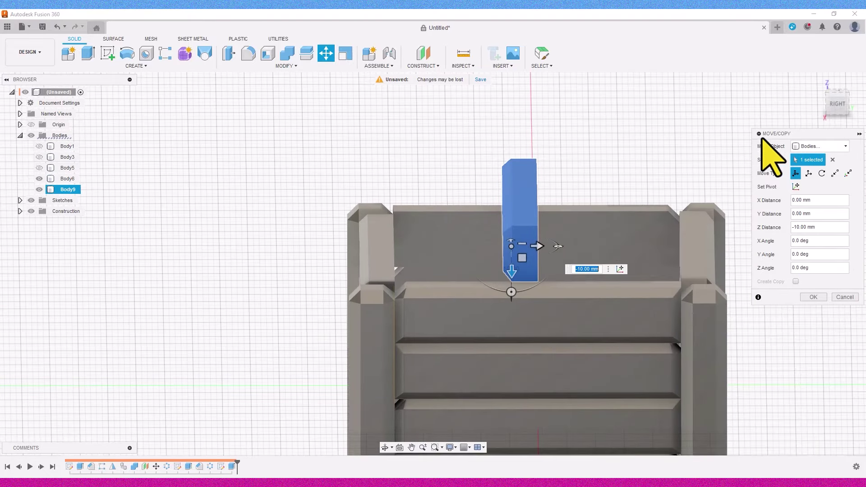
{"action": "left_click", "coordinate": [837, 102]}
{"action": "type", "text": "5"}
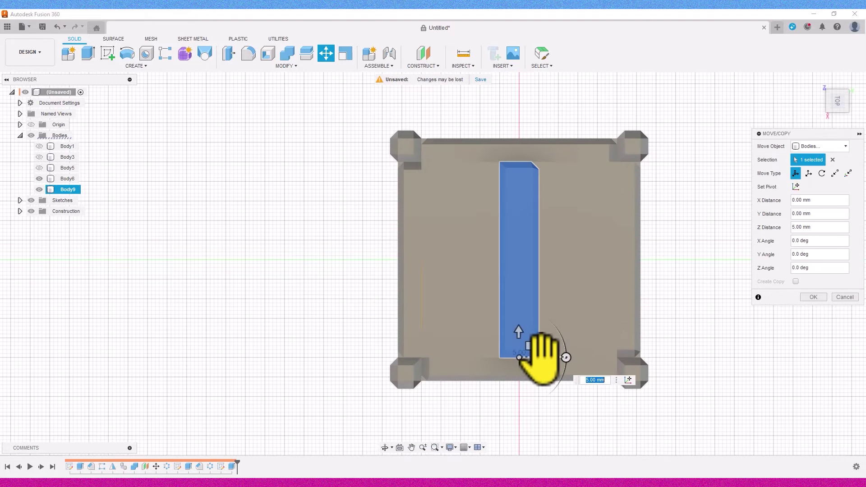
{"action": "left_click", "coordinate": [814, 298]}
Raise the bar body 26 mm in Z above the crate
{"action": "left_click_drag", "start_coordinate": [822, 106], "coordinate": [618, 184]}
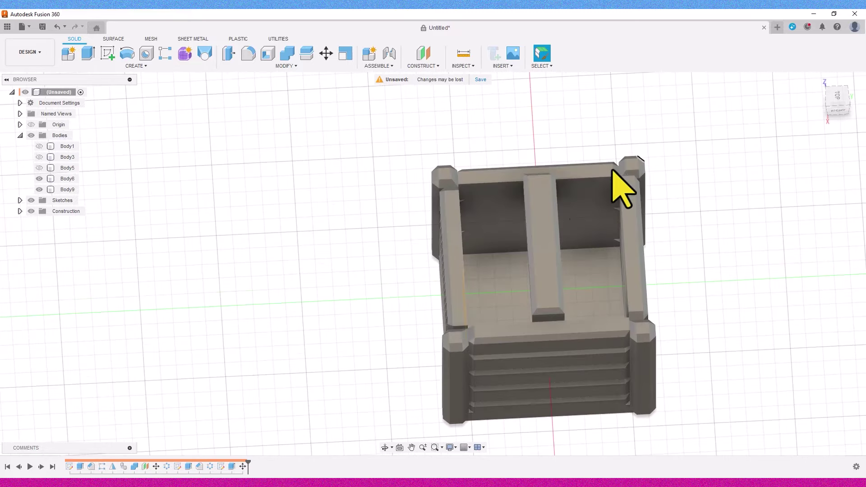
{"action": "scroll", "coordinate": [547, 222], "scroll_direction": "up", "scroll_amount": 3}
{"action": "left_click", "coordinate": [137, 66]}
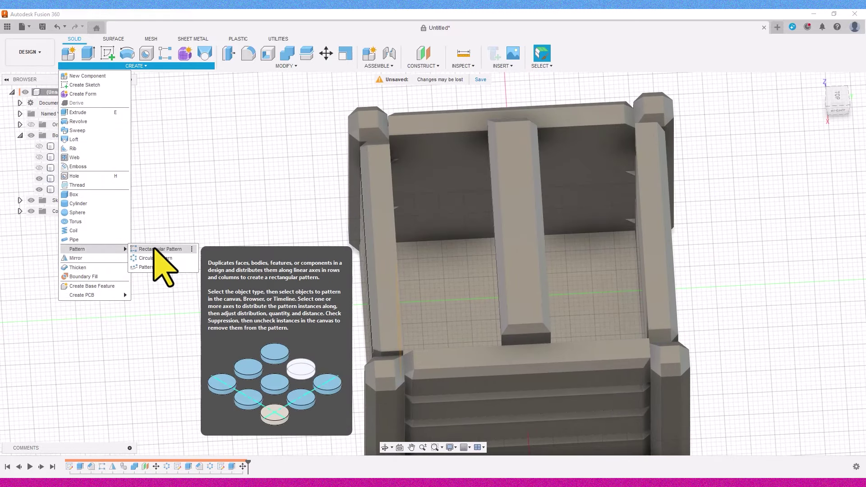
{"action": "left_click", "coordinate": [335, 67]}
{"action": "left_click", "coordinate": [326, 53]}
{"action": "middle_click_drag", "start_coordinate": [518, 253], "coordinate": [622, 265], "text": "shift"}
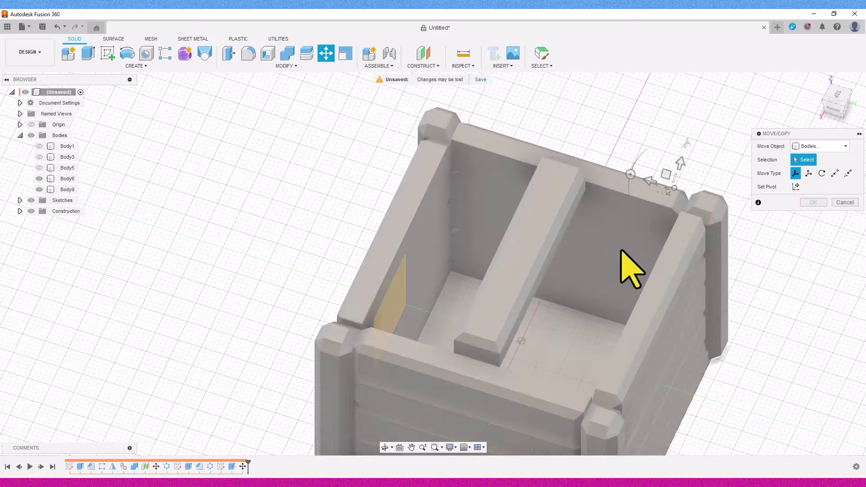
{"action": "scroll", "coordinate": [506, 251], "scroll_direction": "up", "scroll_amount": 5}
{"action": "left_click", "coordinate": [838, 108]}
{"action": "left_click", "coordinate": [507, 236]}
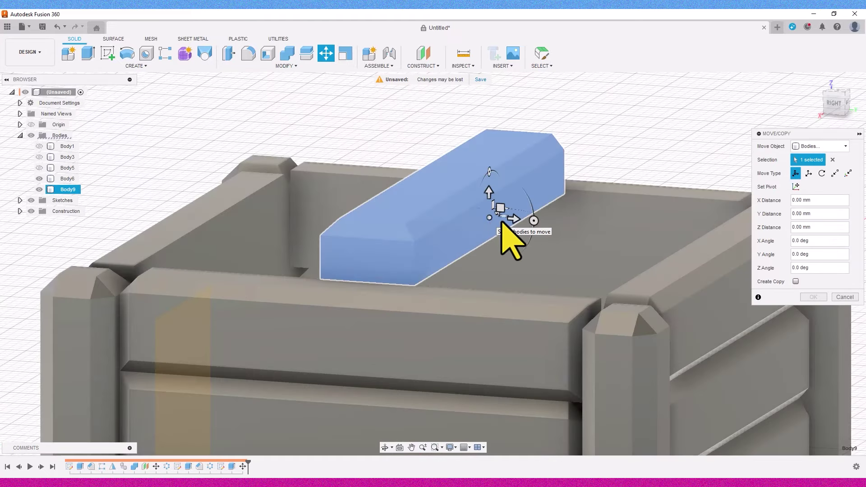
{"action": "left_click_drag", "start_coordinate": [506, 194], "coordinate": [519, 181]}
{"action": "middle_click_drag", "start_coordinate": [763, 300], "coordinate": [663, 302]}
{"action": "left_click", "coordinate": [813, 297]}
Rectangular-pattern the bar into 6 side-by-side lid slats
{"action": "left_click", "coordinate": [837, 93]}
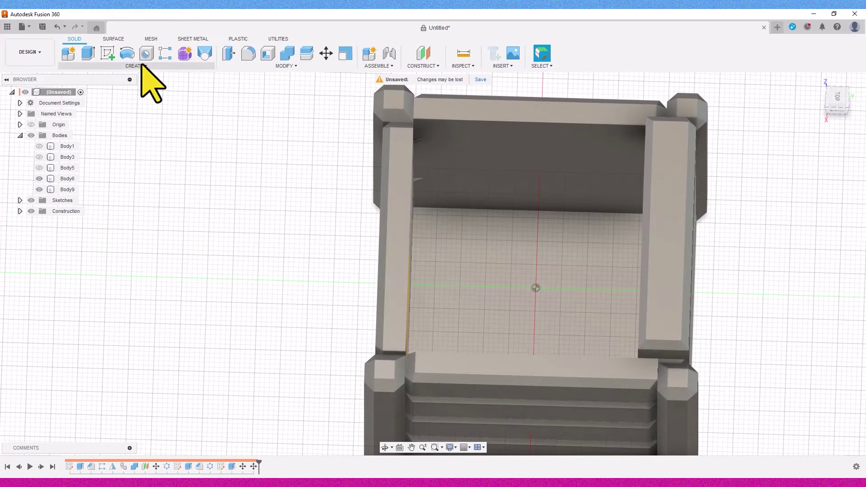
{"action": "left_click", "coordinate": [139, 66]}
{"action": "left_click", "coordinate": [148, 258]}
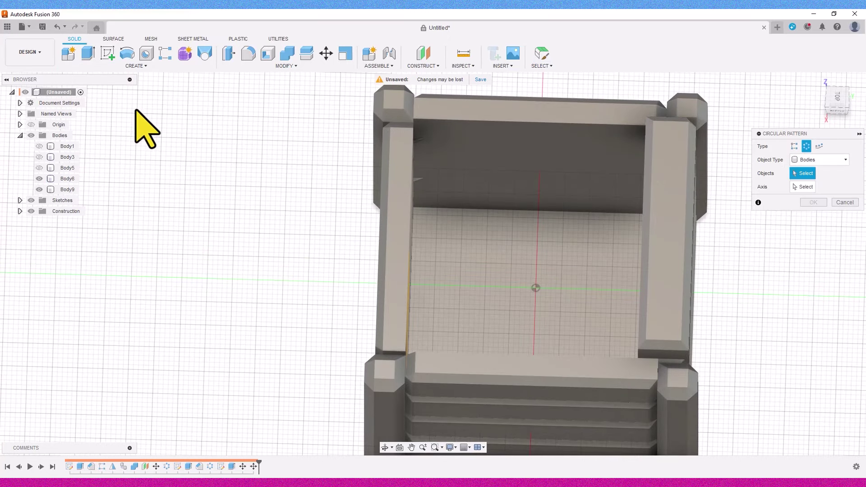
{"action": "left_click", "coordinate": [794, 147]}
{"action": "left_click", "coordinate": [645, 257]}
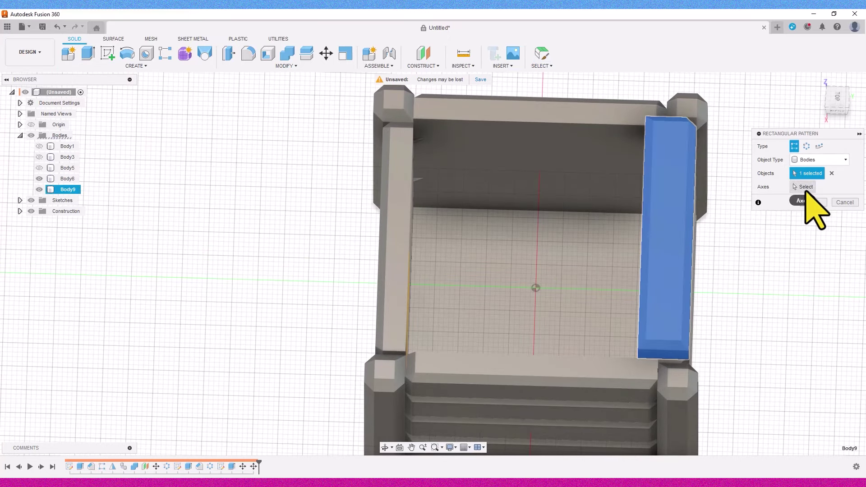
{"action": "left_click", "coordinate": [560, 300]}
{"action": "type", "text": "-50"}
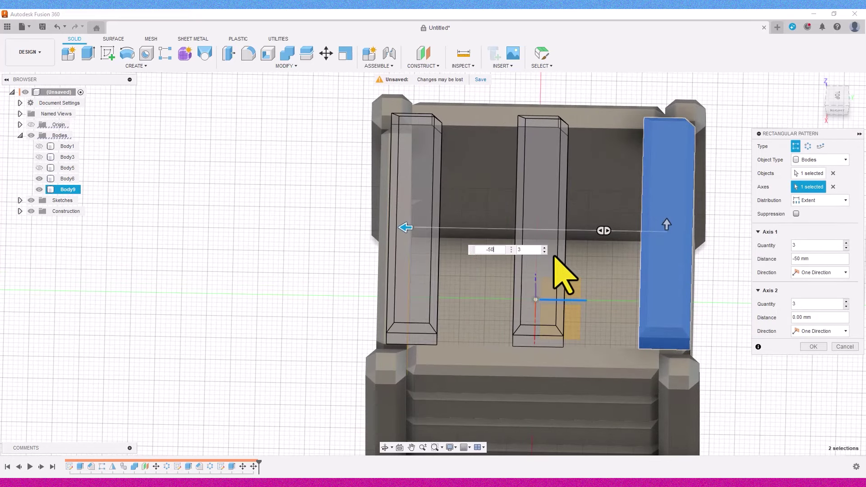
{"action": "type", "text": "6"}
{"action": "key", "text": "Return"}
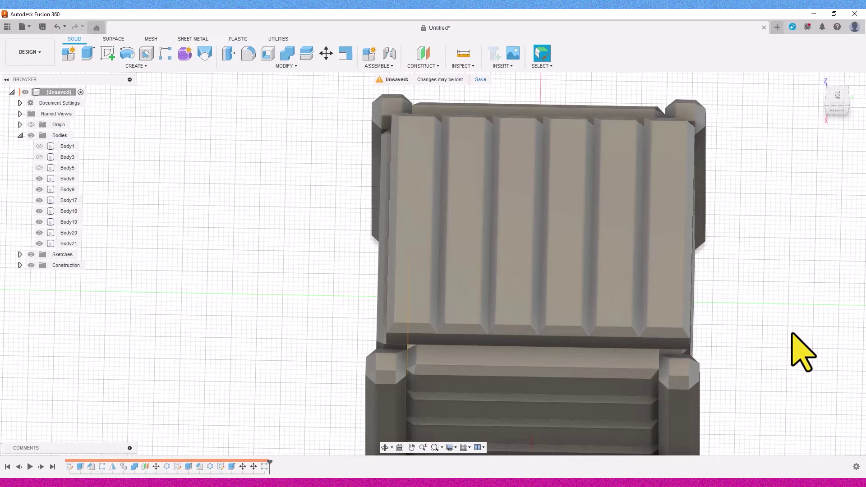
{"action": "middle_click_drag", "start_coordinate": [828, 117], "coordinate": [9, 86], "text": "shift"}
Combine the six lid slats into a single body, Body9
{"action": "left_click", "coordinate": [837, 100]}
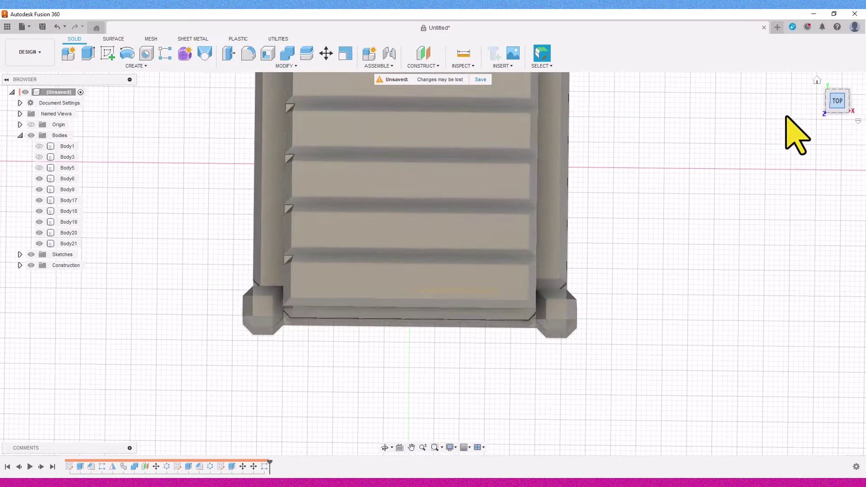
{"action": "left_click", "coordinate": [287, 52]}
{"action": "left_click", "coordinate": [415, 113]}
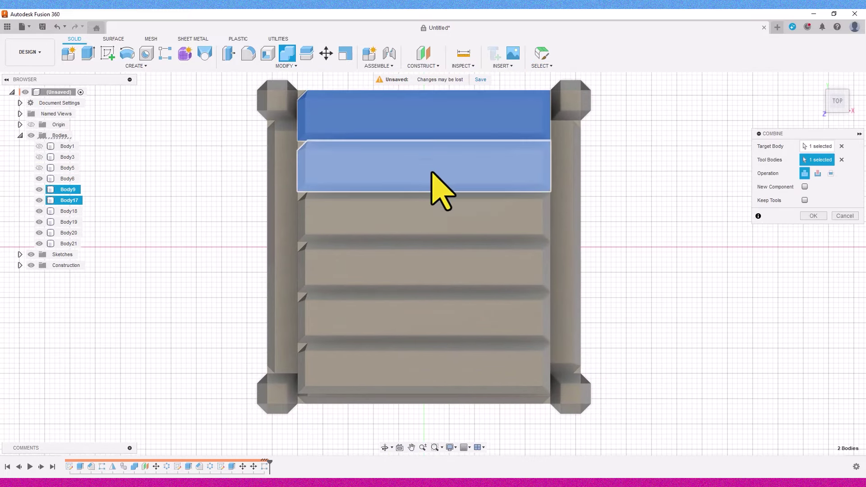
{"action": "left_click", "coordinate": [431, 167]}
{"action": "left_click", "coordinate": [424, 217]}
{"action": "left_click", "coordinate": [421, 270]}
{"action": "left_click", "coordinate": [451, 315]}
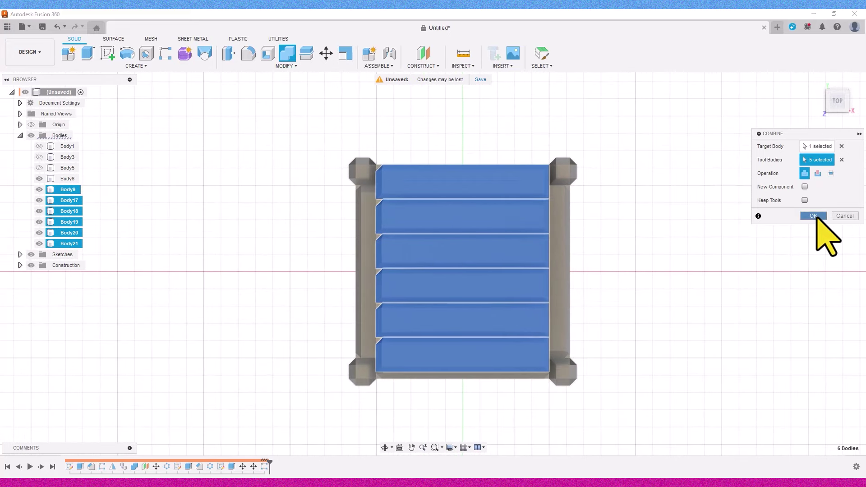
{"action": "left_click", "coordinate": [813, 216]}
{"action": "middle_click_drag", "start_coordinate": [432, 257], "coordinate": [465, 149], "text": "shift"}
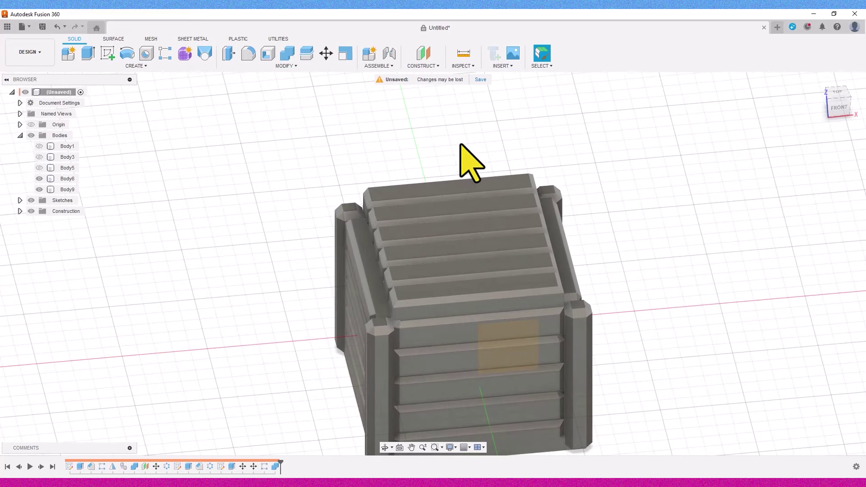
Scale the lid non-uniformly with X Scale 1.183 to widen it
{"action": "left_click", "coordinate": [345, 53]}
{"action": "left_click", "coordinate": [451, 207]}
{"action": "left_click", "coordinate": [837, 93]}
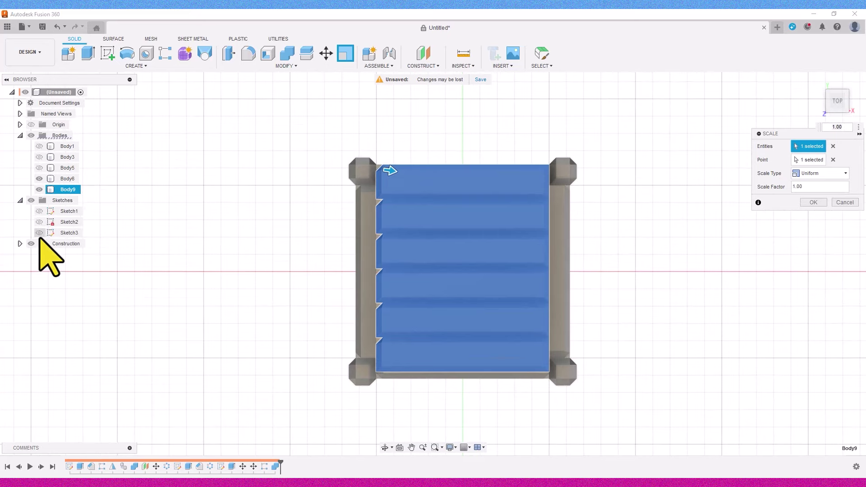
{"action": "left_click", "coordinate": [809, 159]}
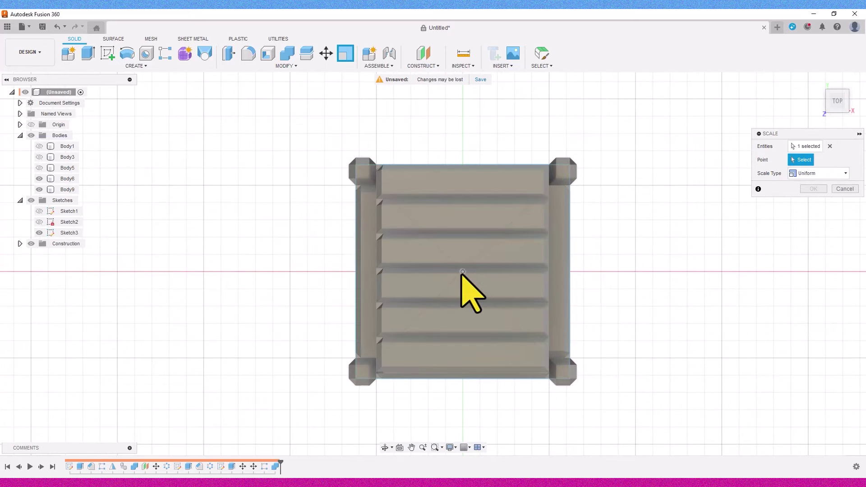
{"action": "left_click", "coordinate": [807, 194]}
{"action": "scroll", "coordinate": [561, 273], "scroll_direction": "up", "scroll_amount": 8}
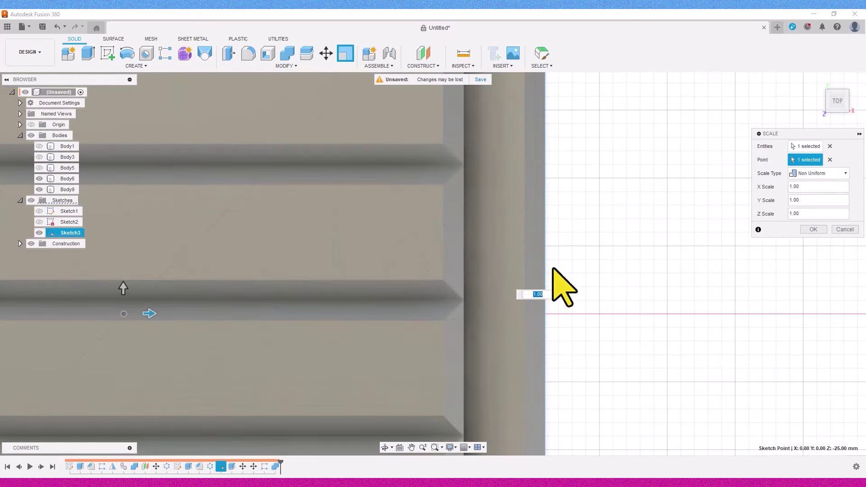
{"action": "left_click_drag", "start_coordinate": [162, 323], "coordinate": [176, 322]}
{"action": "scroll", "coordinate": [381, 305], "scroll_direction": "down", "scroll_amount": 5}
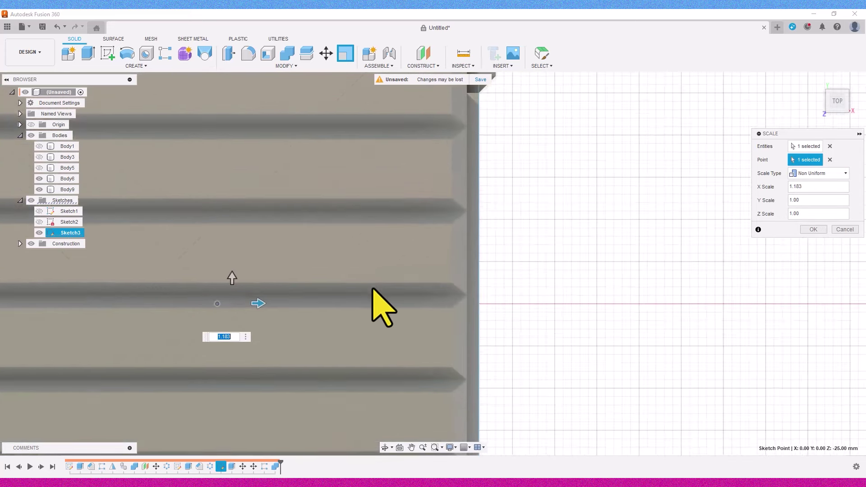
{"action": "scroll", "coordinate": [441, 261], "scroll_direction": "down", "scroll_amount": 2}
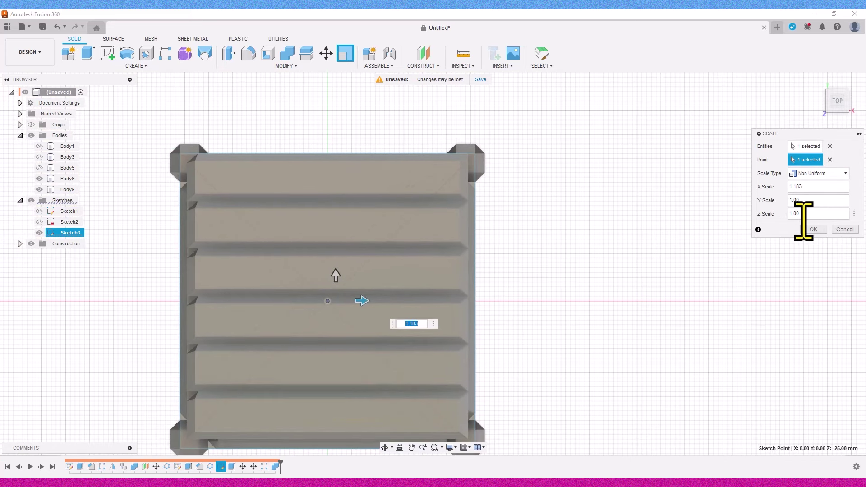
{"action": "left_click", "coordinate": [812, 230]}
Hide the lid and sketch on the crate's top face, projecting its outline
{"action": "left_click_drag", "start_coordinate": [835, 107], "coordinate": [520, 180]}
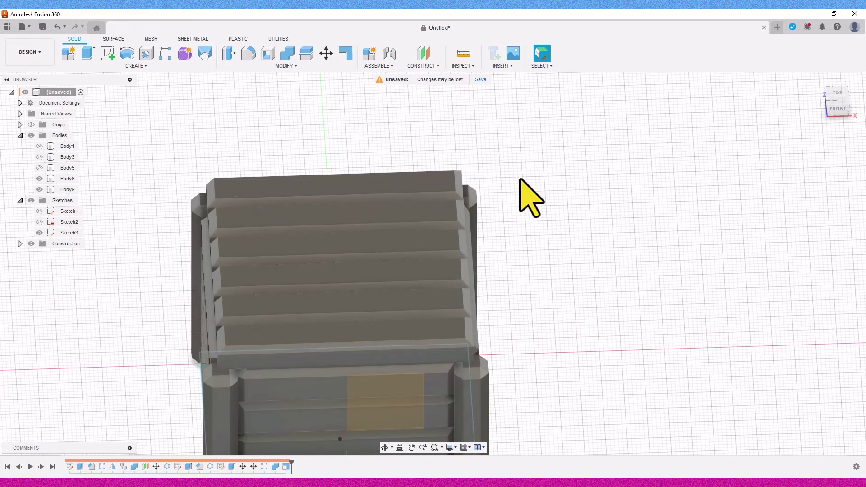
{"action": "left_click", "coordinate": [63, 179]}
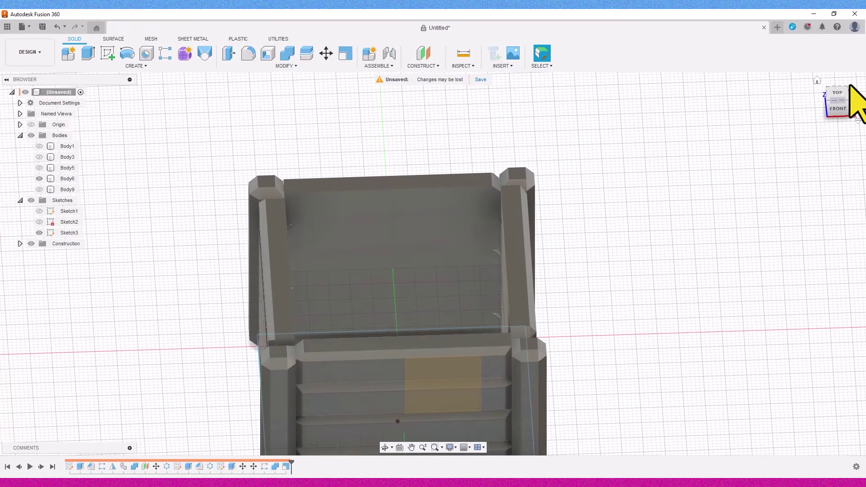
{"action": "left_click", "coordinate": [837, 95]}
{"action": "left_click", "coordinate": [432, 163]}
{"action": "left_click", "coordinate": [107, 53]}
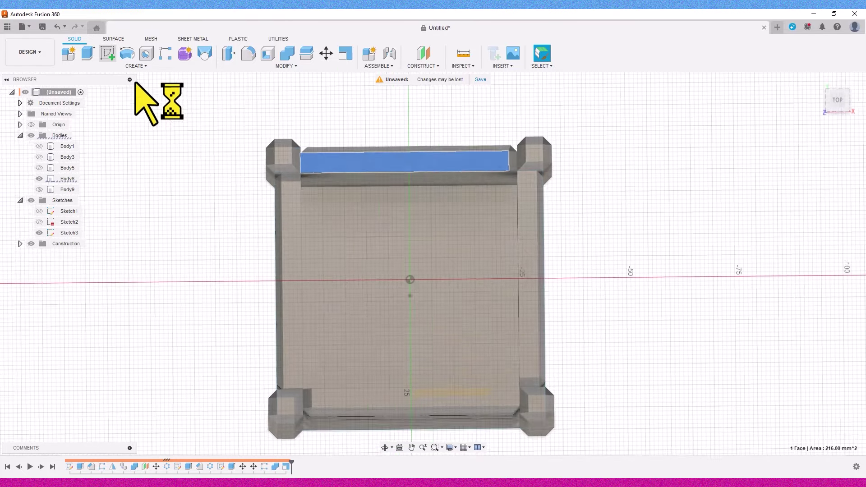
{"action": "left_click", "coordinate": [97, 199]}
{"action": "left_click", "coordinate": [155, 202]}
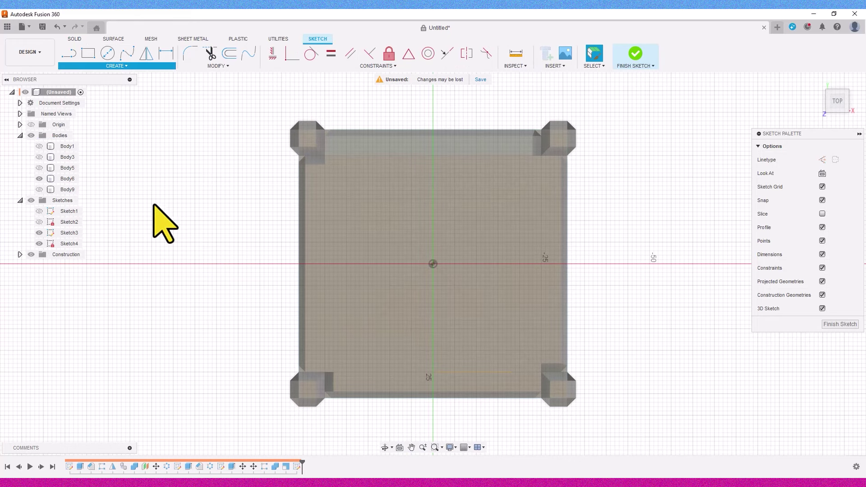
{"action": "left_click", "coordinate": [340, 212]}
{"action": "left_click", "coordinate": [702, 189]}
Offset the projected outline 3 mm inward and finish the sketch
{"action": "left_click", "coordinate": [829, 100]}
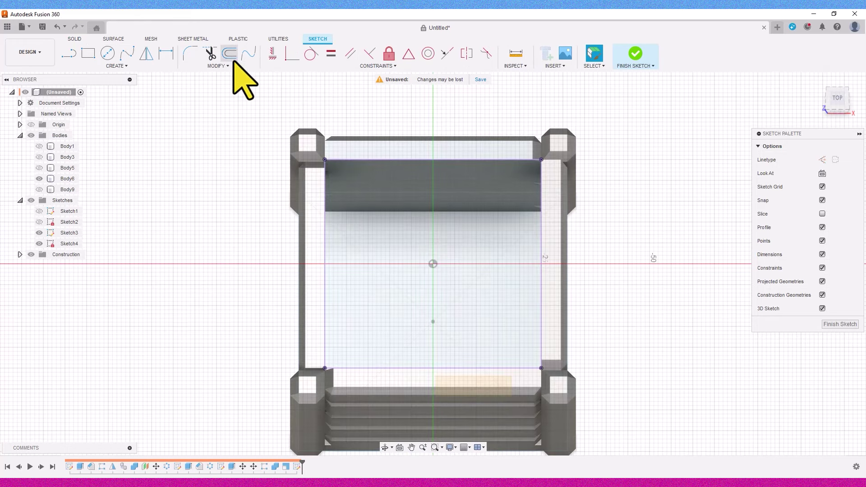
{"action": "left_click", "coordinate": [369, 162]}
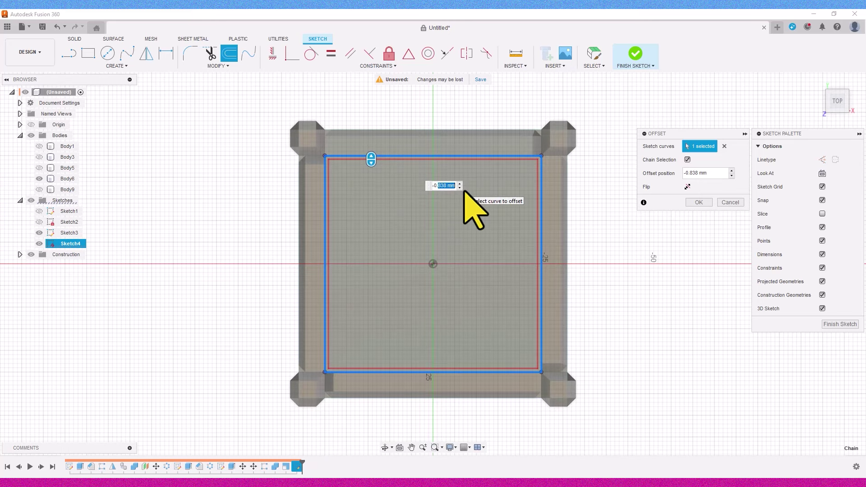
{"action": "key", "text": "Return"}
{"action": "left_click", "coordinate": [228, 53]}
{"action": "scroll", "coordinate": [357, 187], "scroll_direction": "up", "scroll_amount": 3}
{"action": "left_click", "coordinate": [356, 187]}
{"action": "scroll", "coordinate": [356, 187], "scroll_direction": "down", "scroll_amount": 2}
{"action": "mouse_move", "coordinate": [356, 187]}
{"action": "middle_mouse_down"}
{"action": "mouse_move", "coordinate": [328, 203]}
{"action": "mouse_move", "coordinate": [330, 174]}
{"action": "middle_mouse_up"}
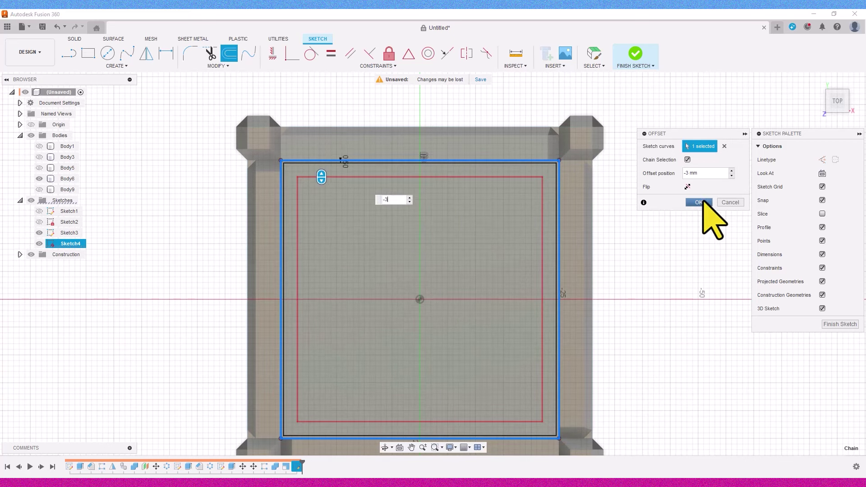
{"action": "left_click", "coordinate": [288, 245]}
Extrude the ring profile 2 mm into rim Body22, then show the lid, hiding the crate
{"action": "key", "text": "e"}
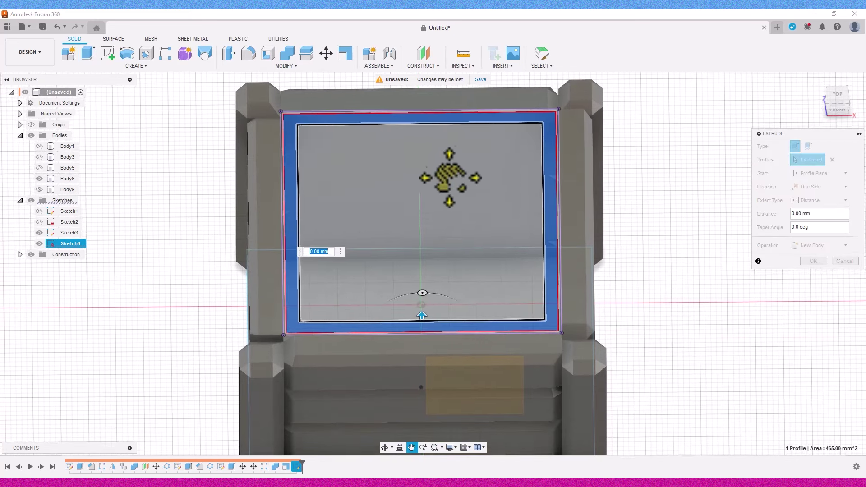
{"action": "middle_click_drag", "start_coordinate": [454, 184], "coordinate": [425, 322]}
{"action": "left_click", "coordinate": [814, 261]}
{"action": "left_click_drag", "start_coordinate": [836, 102], "coordinate": [648, 151]}
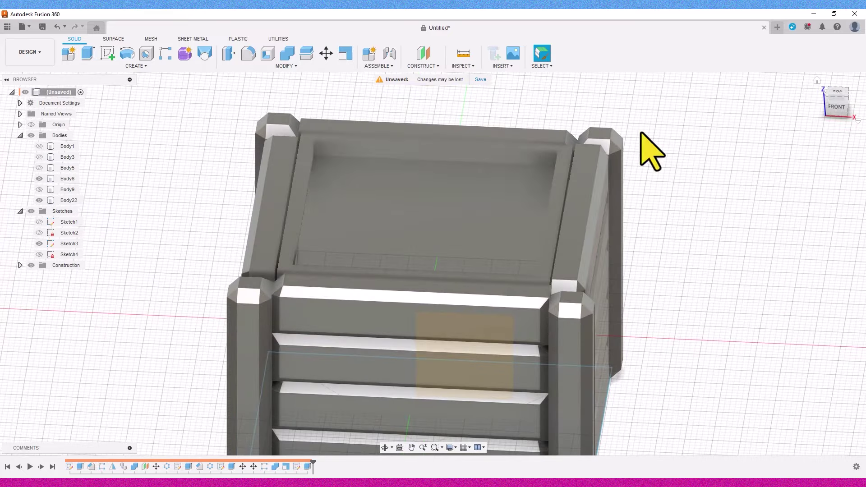
{"action": "left_click", "coordinate": [39, 178]}
{"action": "left_click", "coordinate": [40, 189]}
{"action": "left_click", "coordinate": [837, 107]}
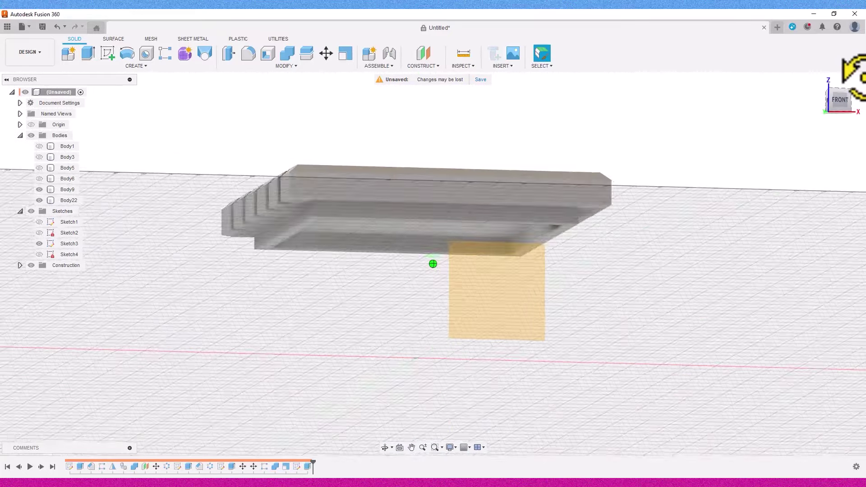
Join rim Body22 into lid Body9 and show the crate again
{"action": "left_click", "coordinate": [287, 53]}
{"action": "left_click", "coordinate": [421, 227]}
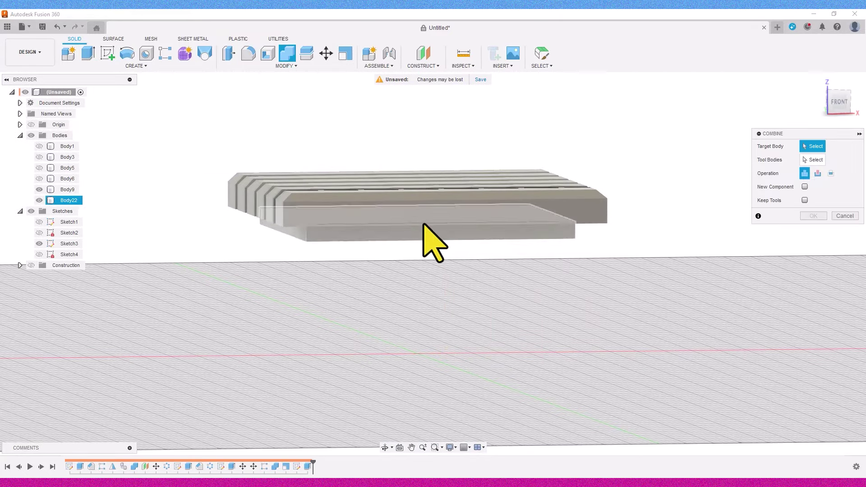
{"action": "left_click", "coordinate": [814, 215]}
{"action": "left_click_drag", "start_coordinate": [835, 104], "coordinate": [779, 187]}
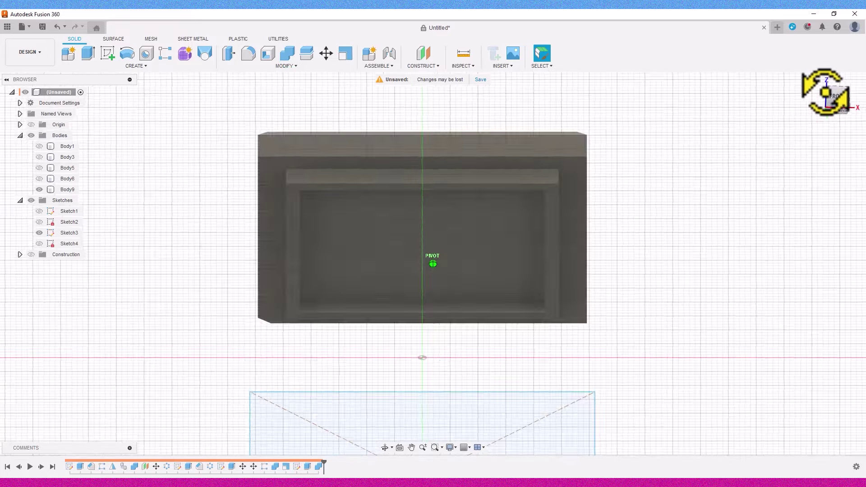
{"action": "left_click", "coordinate": [40, 179]}
{"action": "left_click", "coordinate": [837, 112]}
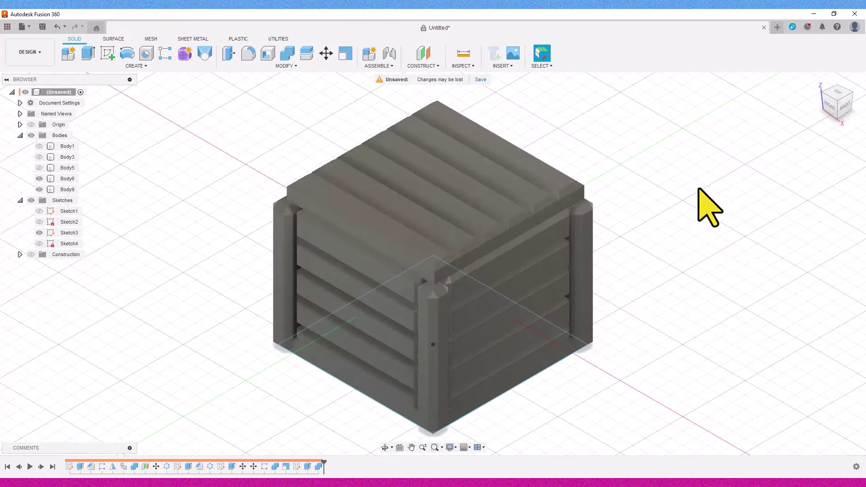
Chamfer the lid's four corner edges by 2 mm
{"action": "left_click", "coordinate": [286, 66]}
{"action": "left_click", "coordinate": [262, 96]}
{"action": "scroll", "coordinate": [464, 279], "scroll_direction": "up", "scroll_amount": 3}
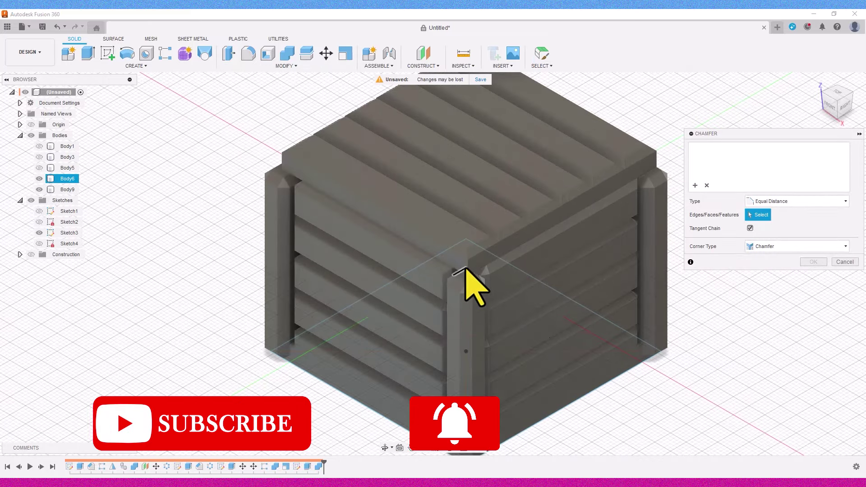
{"action": "left_click", "coordinate": [466, 270]}
{"action": "left_click", "coordinate": [281, 166]}
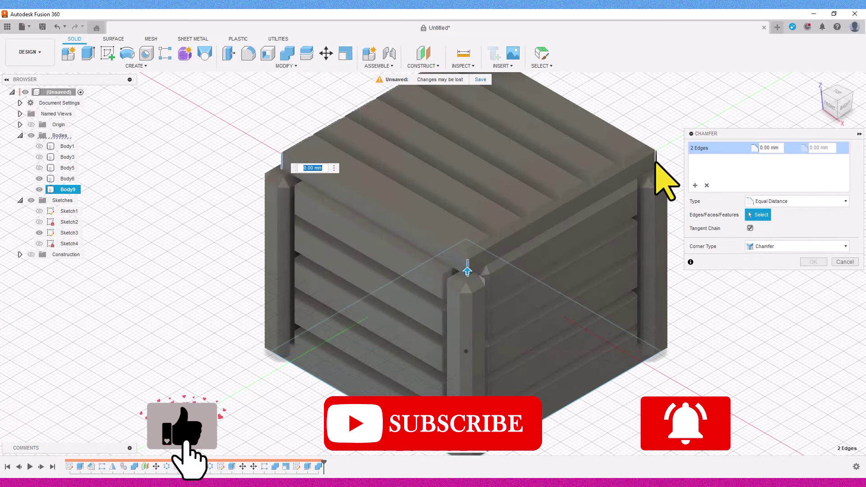
{"action": "left_click", "coordinate": [663, 174]}
{"action": "mouse_move", "coordinate": [433, 260]}
{"action": "middle_mouse_down", "text": "shift"}
{"action": "mouse_move", "coordinate": [433, 316]}
{"action": "mouse_move", "coordinate": [241, 170]}
{"action": "middle_mouse_up", "text": "shift"}
{"action": "left_click", "coordinate": [241, 170]}
{"action": "scroll", "coordinate": [242, 170], "scroll_direction": "up", "scroll_amount": 3}
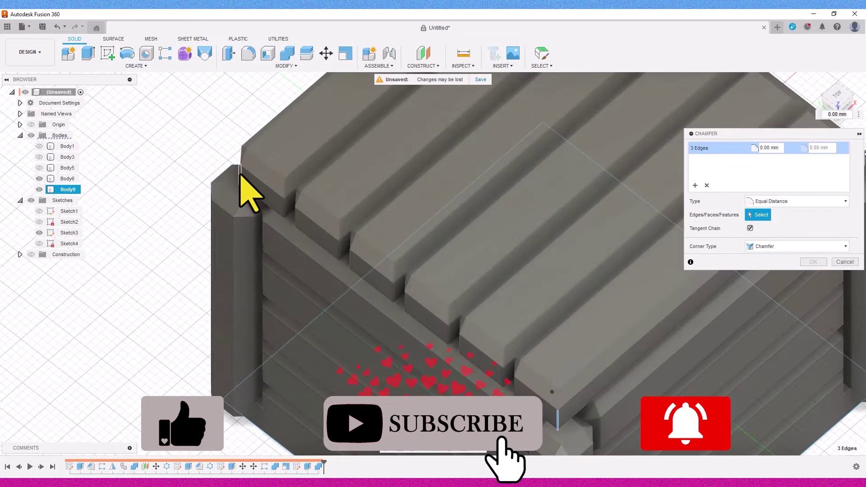
{"action": "scroll", "coordinate": [435, 229], "scroll_direction": "down", "scroll_amount": 3}
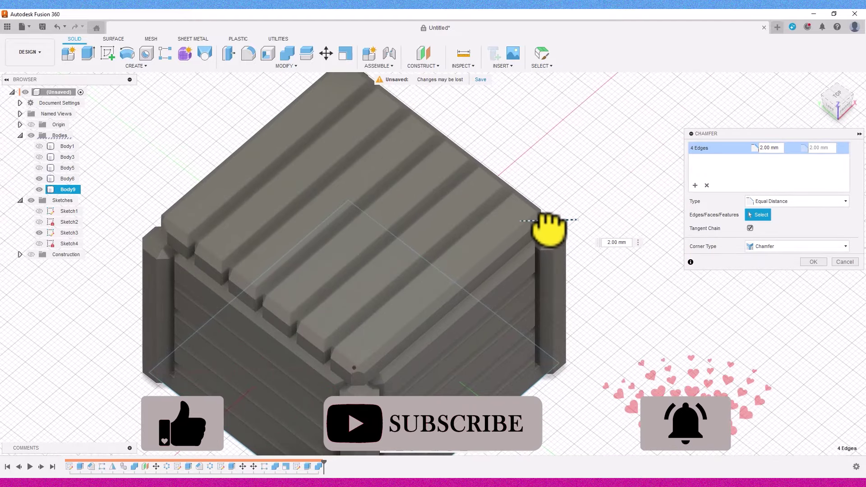
{"action": "left_click", "coordinate": [813, 261]}
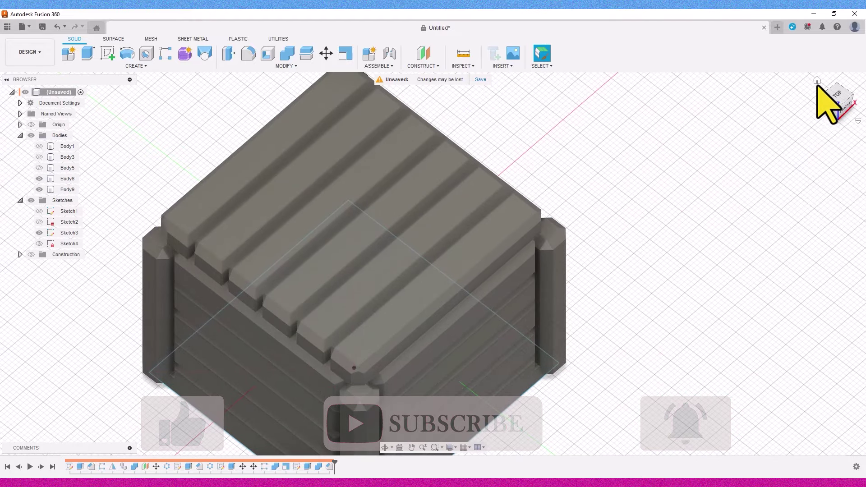
{"action": "left_click", "coordinate": [820, 86]}
{"action": "left_click", "coordinate": [470, 447]}
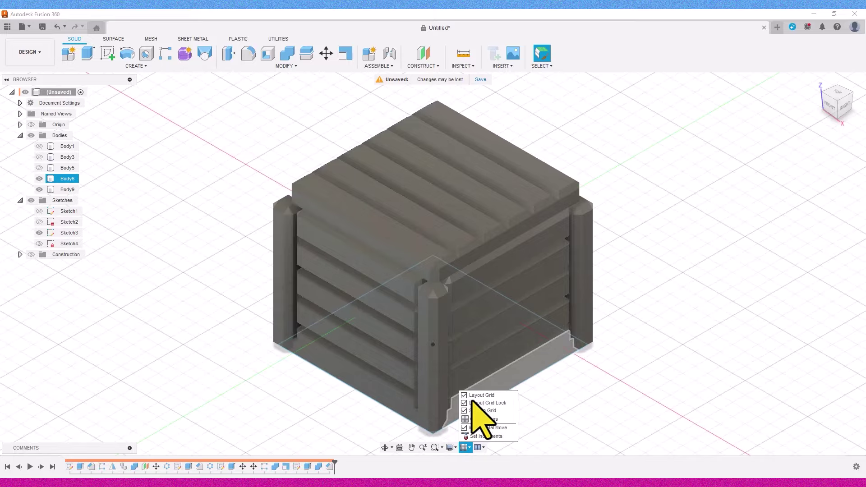
Orbit the wood-rendered crate to inspect it from other sides
{"action": "mouse_move", "coordinate": [433, 262]}
{"action": "middle_mouse_down", "text": "shift"}
{"action": "mouse_move", "coordinate": [488, 270]}
{"action": "mouse_move", "coordinate": [406, 289]}
{"action": "middle_mouse_up", "text": "shift"}
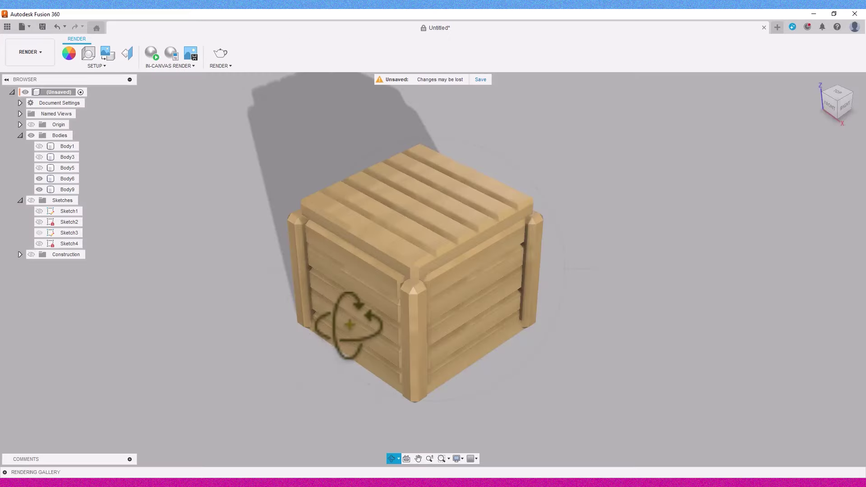
{"action": "mouse_move", "coordinate": [357, 309]}
{"action": "middle_mouse_down", "text": "shift"}
{"action": "mouse_move", "coordinate": [412, 325]}
{"action": "mouse_move", "coordinate": [431, 321]}
{"action": "mouse_move", "coordinate": [359, 290]}
{"action": "mouse_move", "coordinate": [270, 280]}
{"action": "mouse_move", "coordinate": [263, 259]}
{"action": "middle_mouse_up", "text": "shift"}
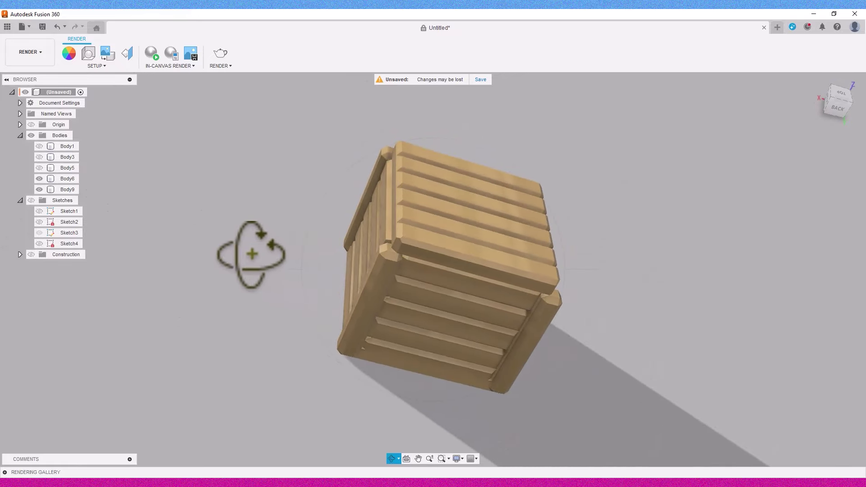